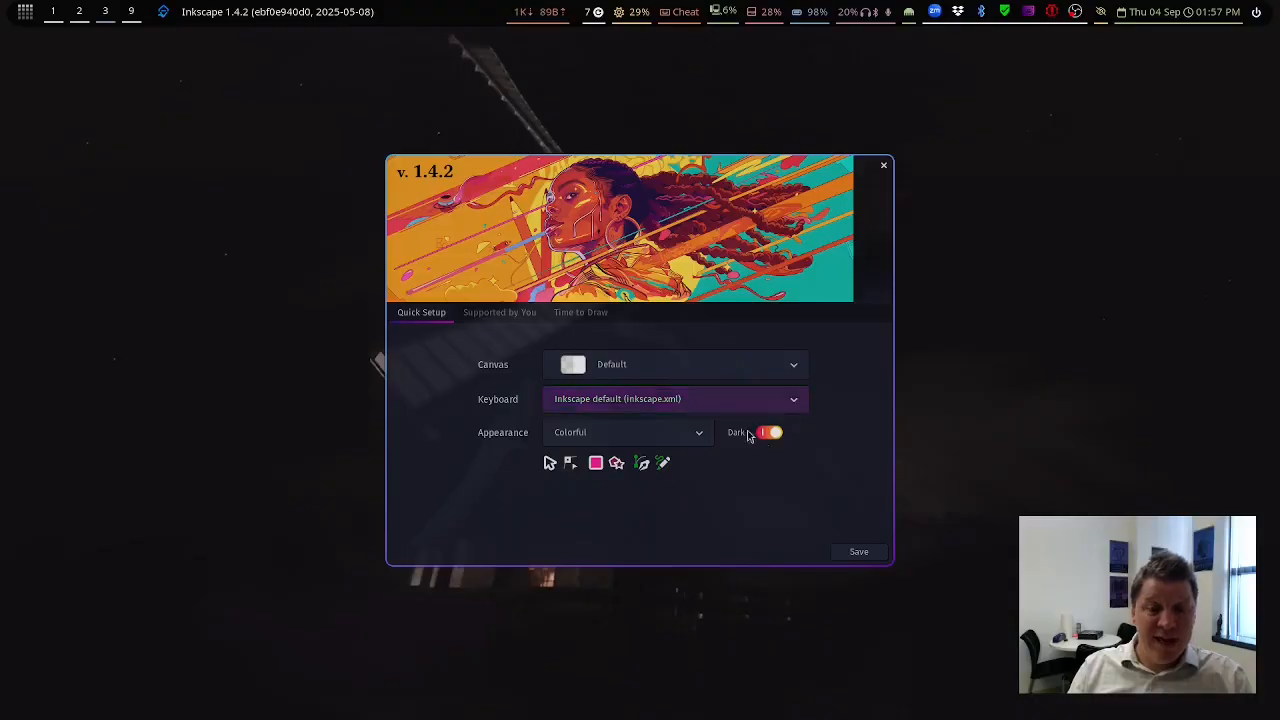
- Save the quick setup with the Default canvas and Inkscape default (inkscape.xml) keyboard options, and start a new document
left_click(700, 366)
left_click(819, 371)
left_click(757, 399)
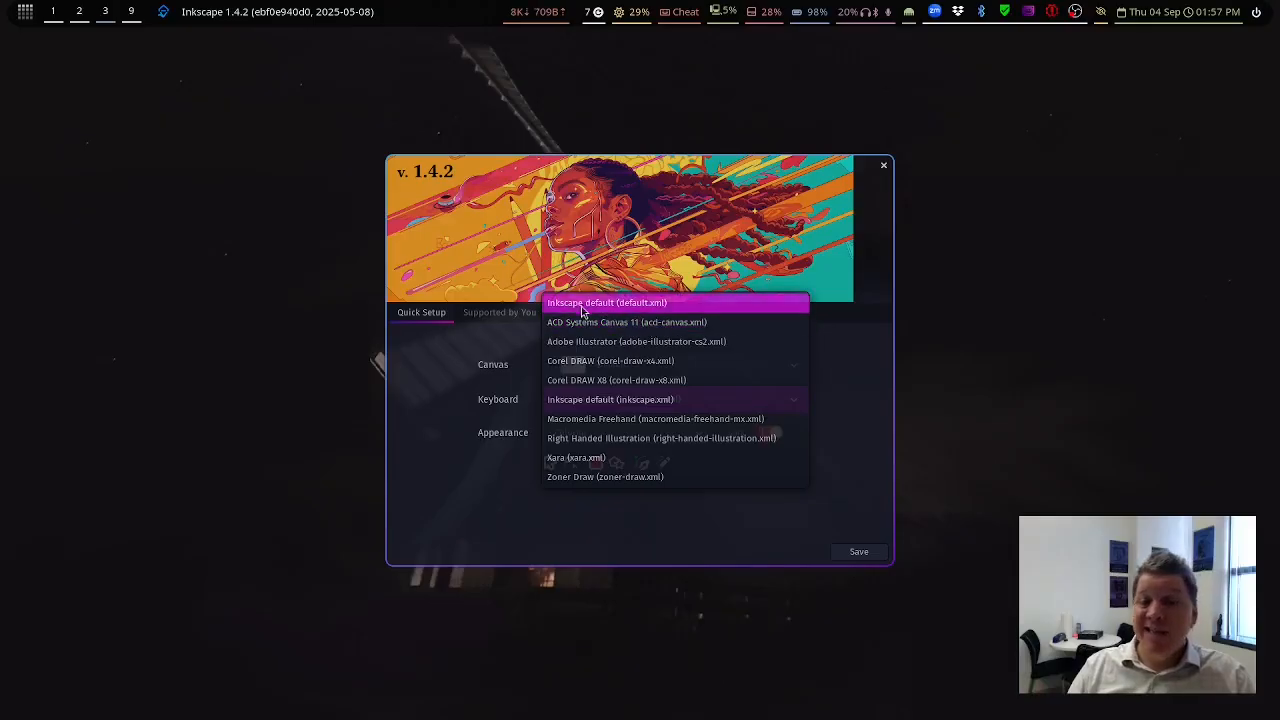
left_click(845, 455)
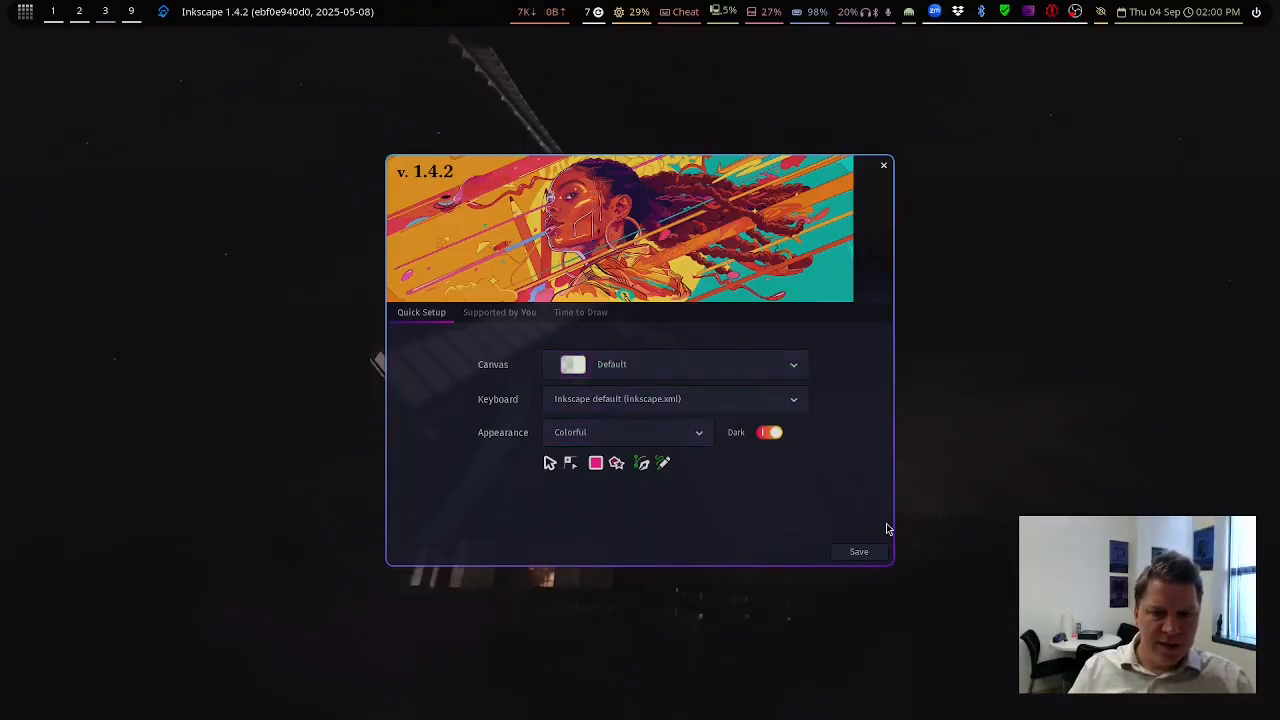
left_click(856, 550)
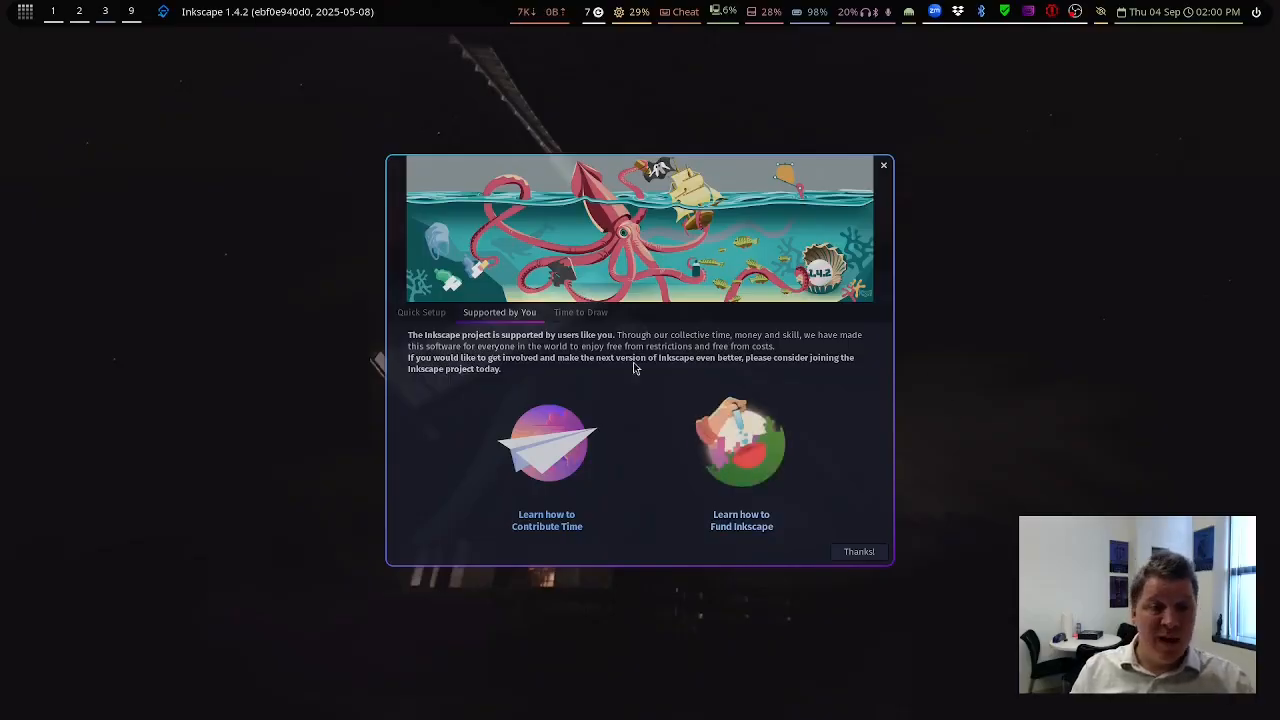
left_click(582, 314)
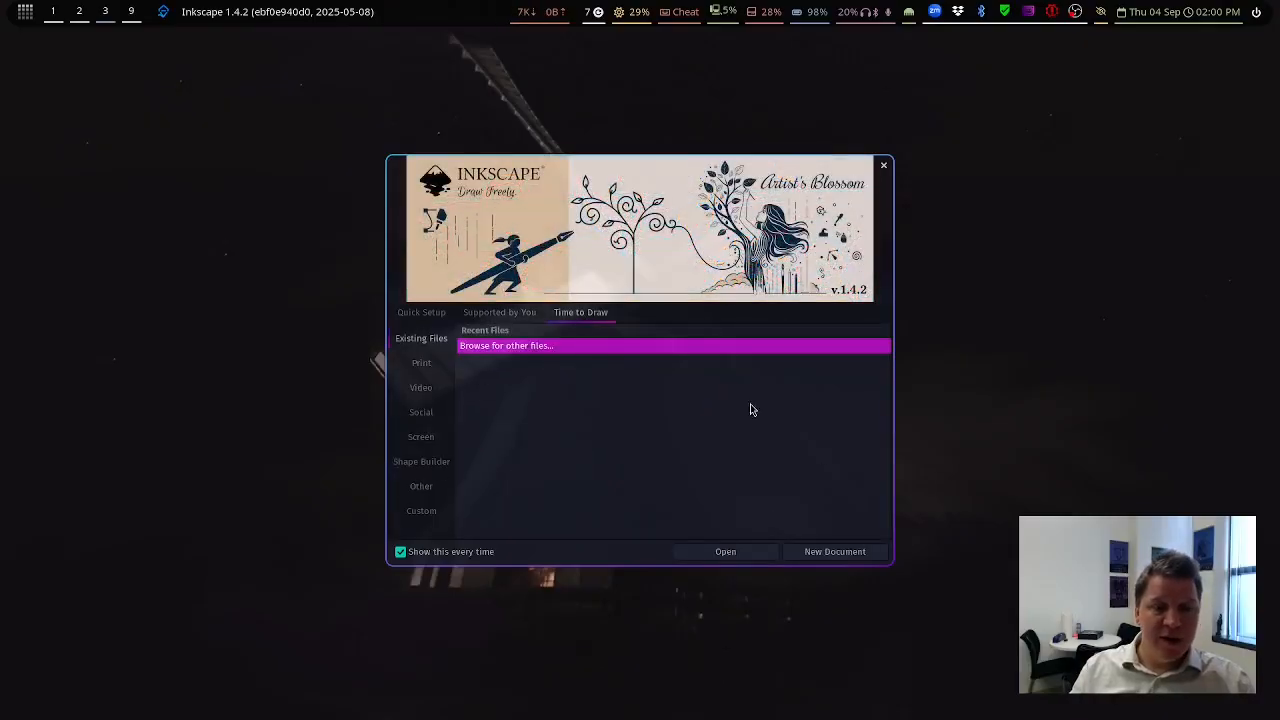
left_click(841, 554)
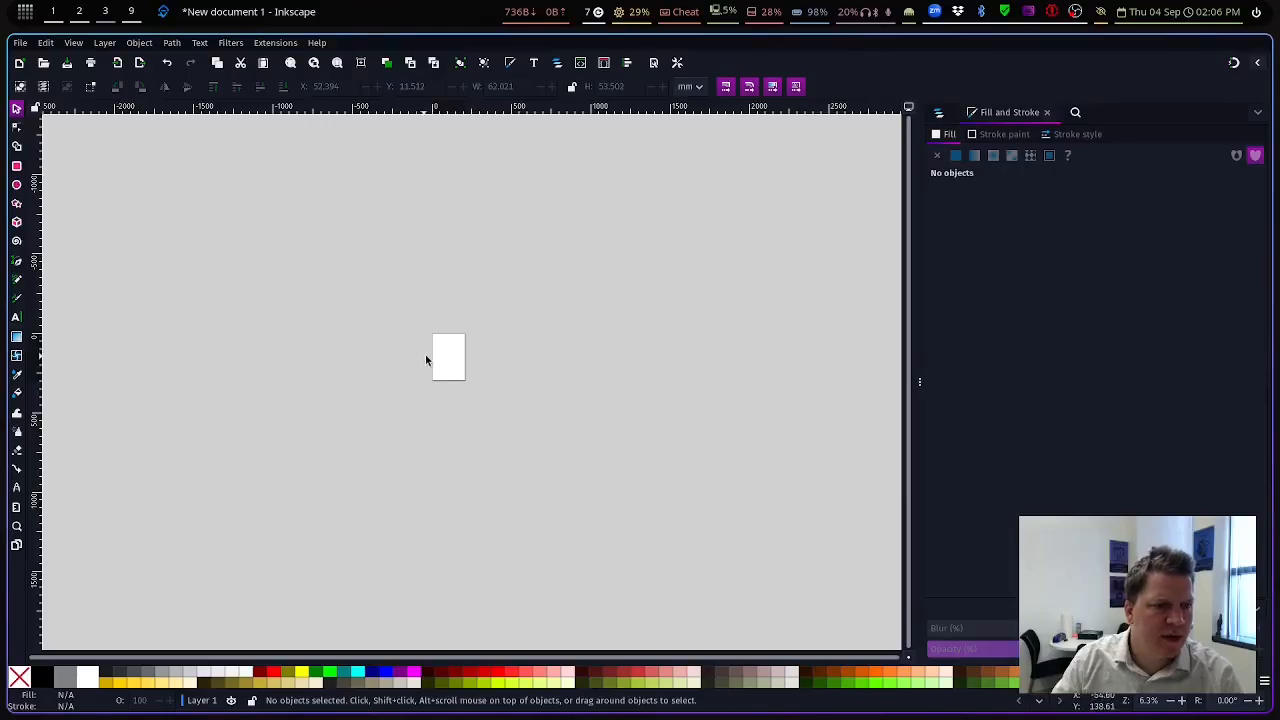
- Examine the blank page by zooming in and panning across the canvas to the page's top edge
scroll(449, 358, "up", 2, "ctrl")
scroll(449, 358, "up", 6, "ctrl")
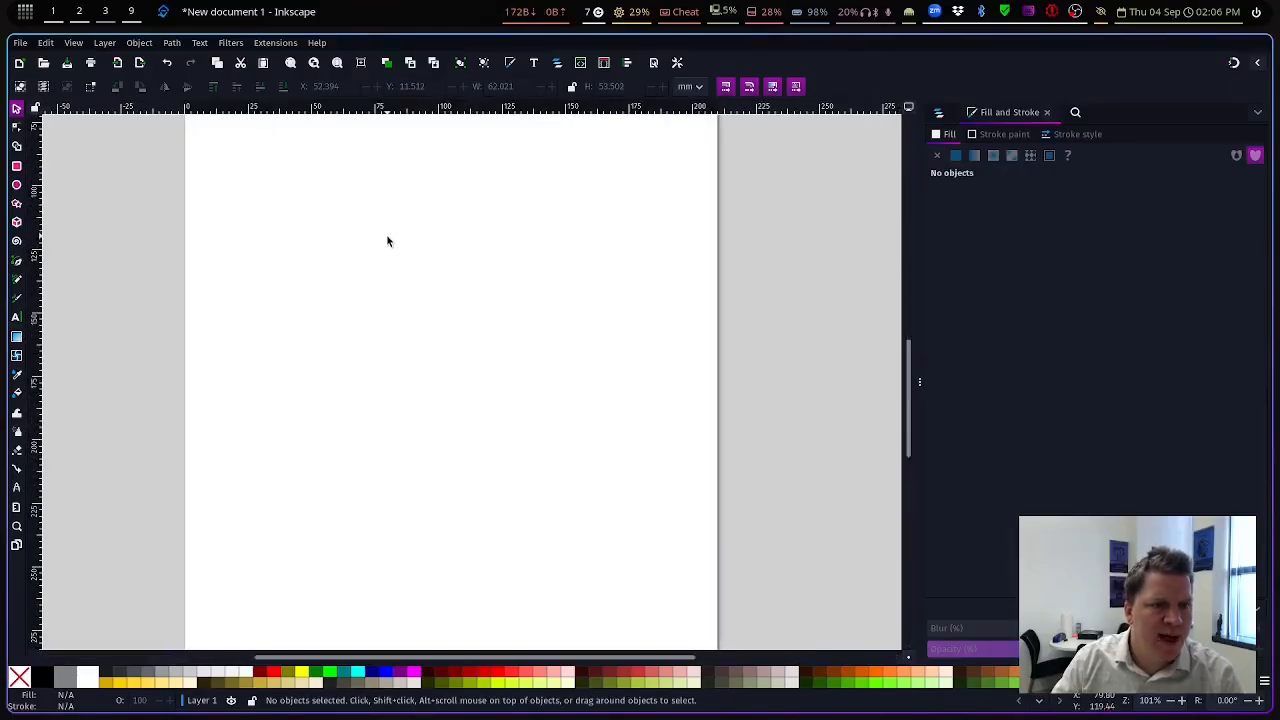
scroll(387, 240, "up", 2)
scroll(387, 243, "down", 2)
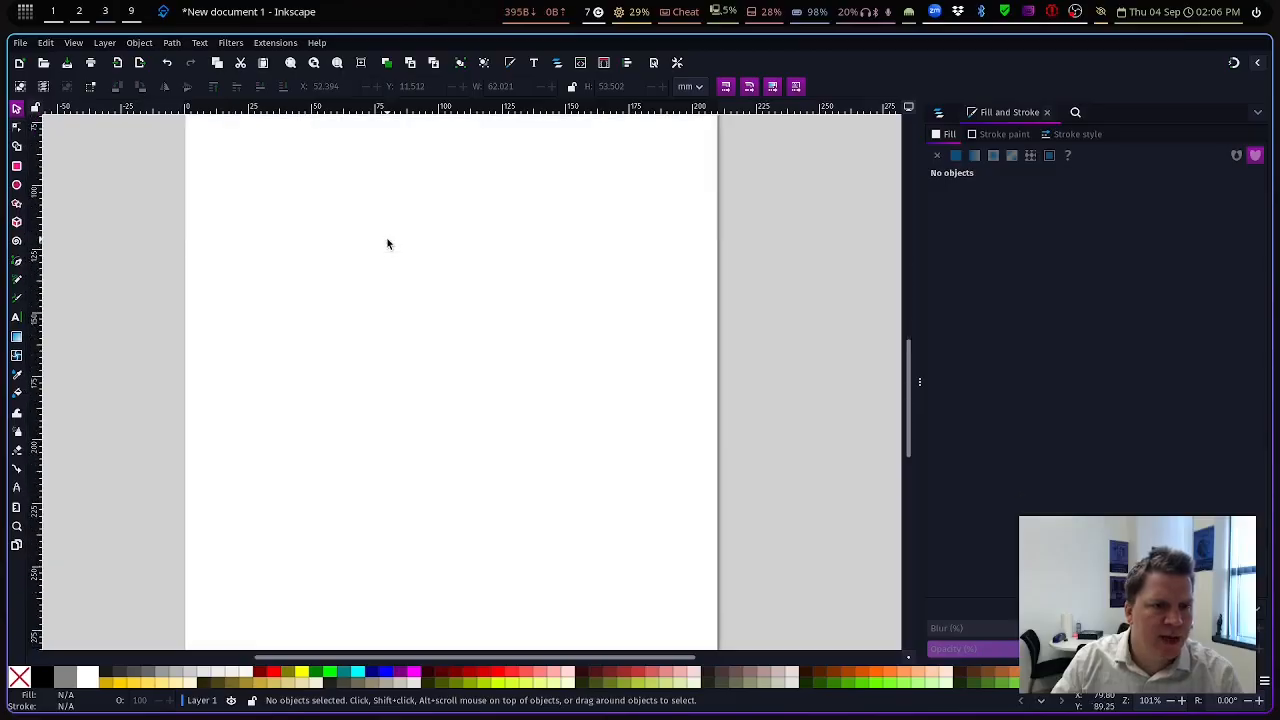
scroll(388, 243, "up", 2)
scroll(384, 255, "down", 2)
scroll(382, 261, "left", 2)
scroll(382, 261, "right", 2)
scroll(382, 261, "left", 2)
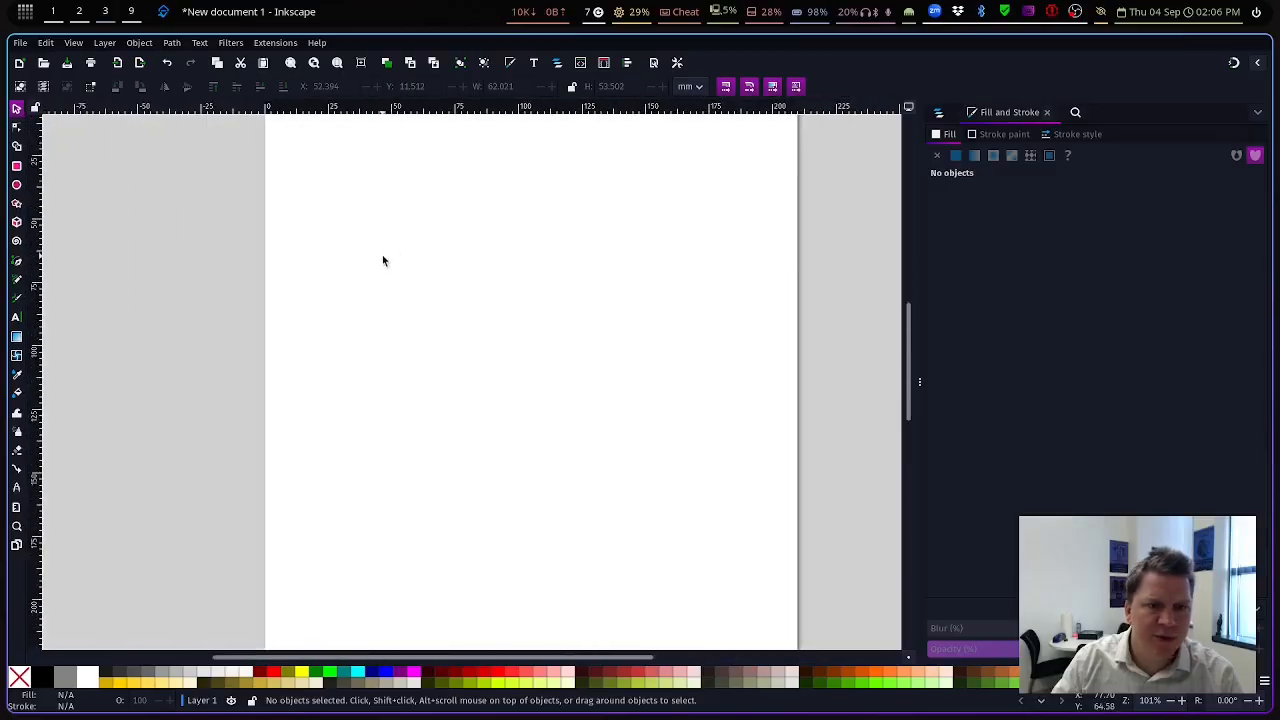
scroll(382, 261, "up", 3)
scroll(382, 261, "down", 3)
scroll(382, 261, "up", 5)
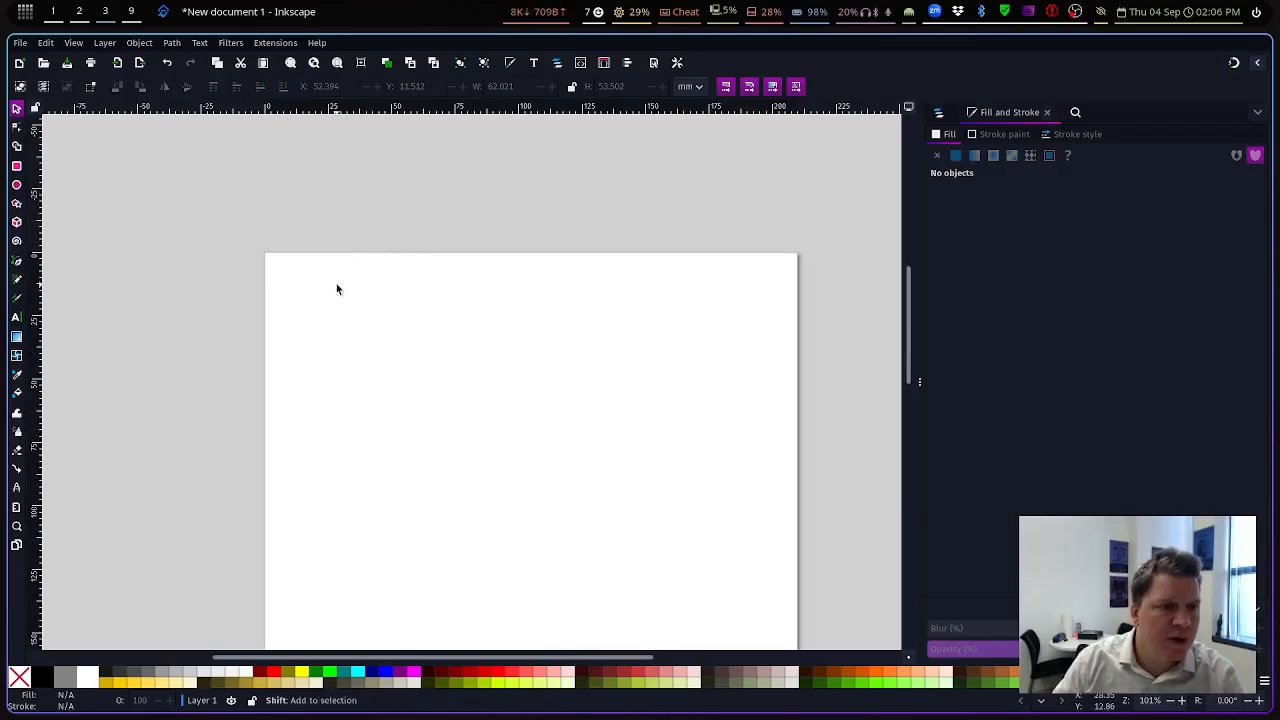
left_click_drag(336, 283, 389, 322)
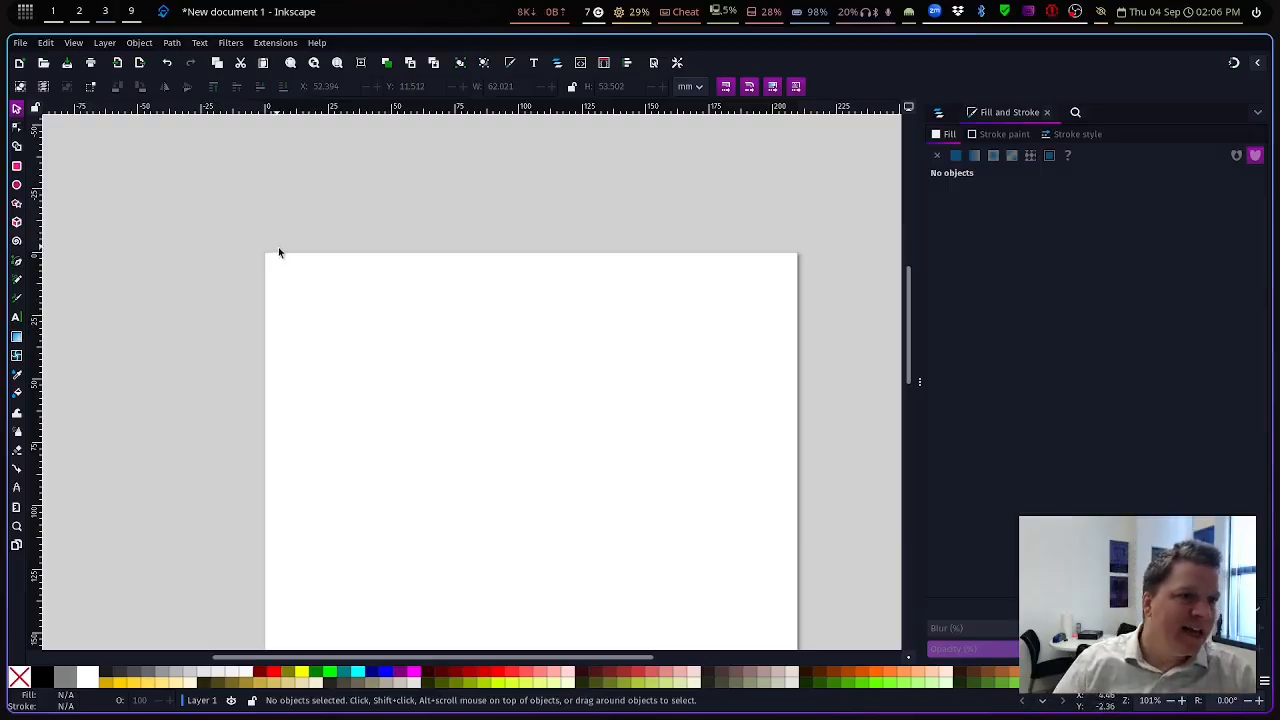
scroll(285, 268, "down", 3)
scroll(290, 282, "up", 3)
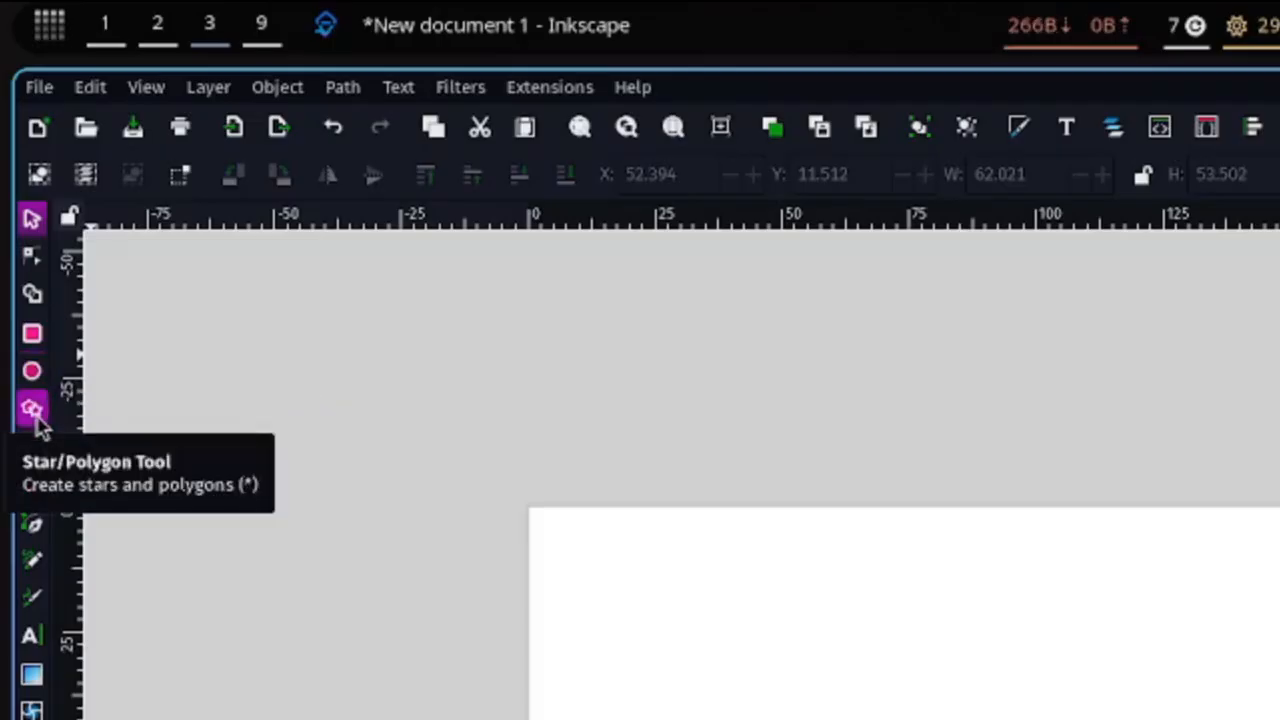
- Draw a five-cornered star about 32 mm wide near the page's upper-left corner, with spoke ratio 0.500
left_click(34, 420)
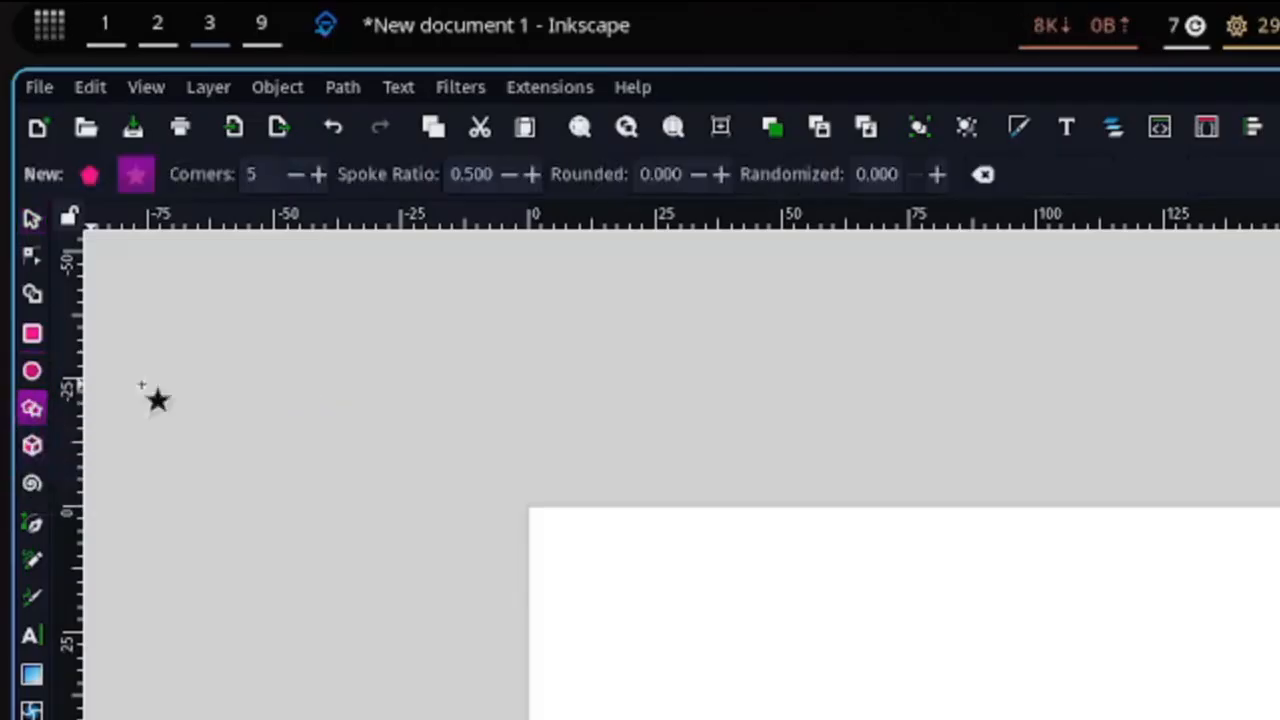
left_click(90, 176)
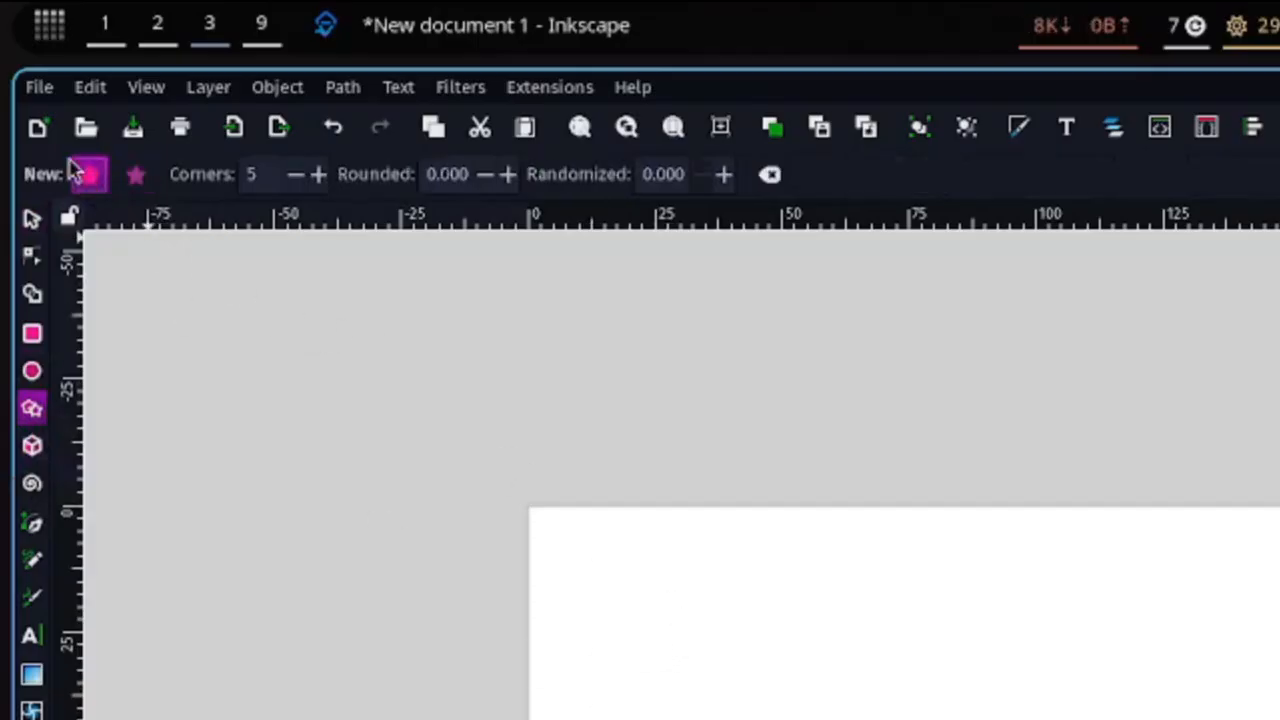
left_click(135, 176)
left_click(318, 175)
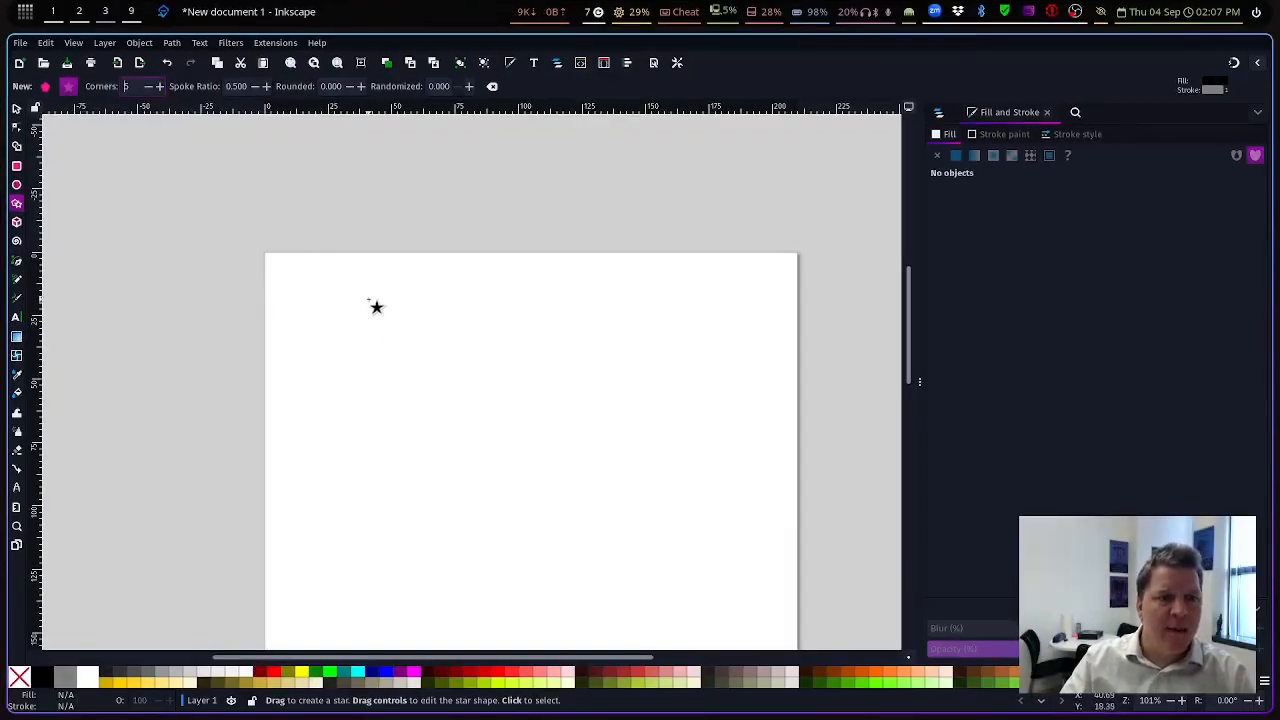
mouse_move(370, 299)
left_mouse_down()
mouse_move(421, 370)
mouse_move(461, 327)
mouse_move(444, 216)
mouse_move(289, 166)
mouse_move(434, 217)
mouse_move(467, 282)
mouse_move(428, 370)
mouse_move(362, 347)
mouse_move(360, 306)
mouse_move(354, 343)
mouse_move(394, 353)
mouse_move(435, 330)
mouse_move(406, 326)
mouse_move(392, 292)
mouse_move(403, 320)
mouse_move(382, 340)
left_mouse_up()
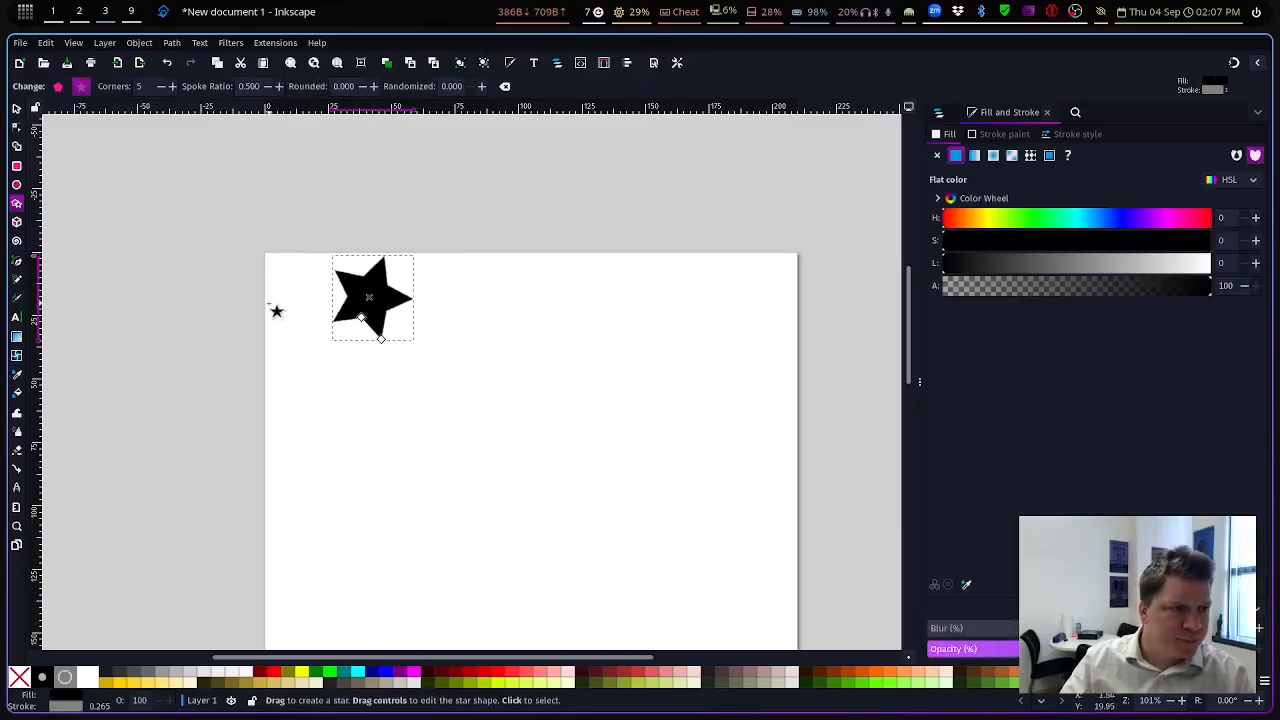
- Draw a rectangle about 53 × 25 mm beside the star, one about 25 × 17 mm below the star, and a square about 31 mm wide
left_click(14, 165)
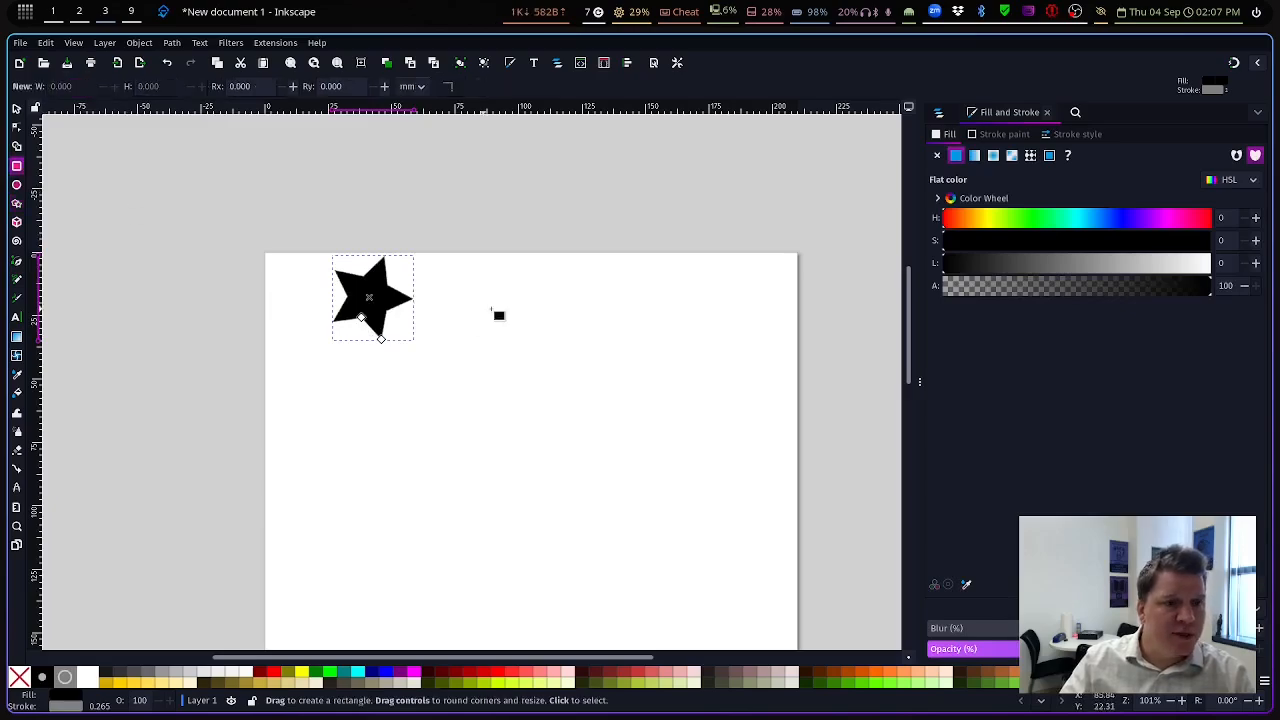
left_click_drag(470, 293, 604, 357)
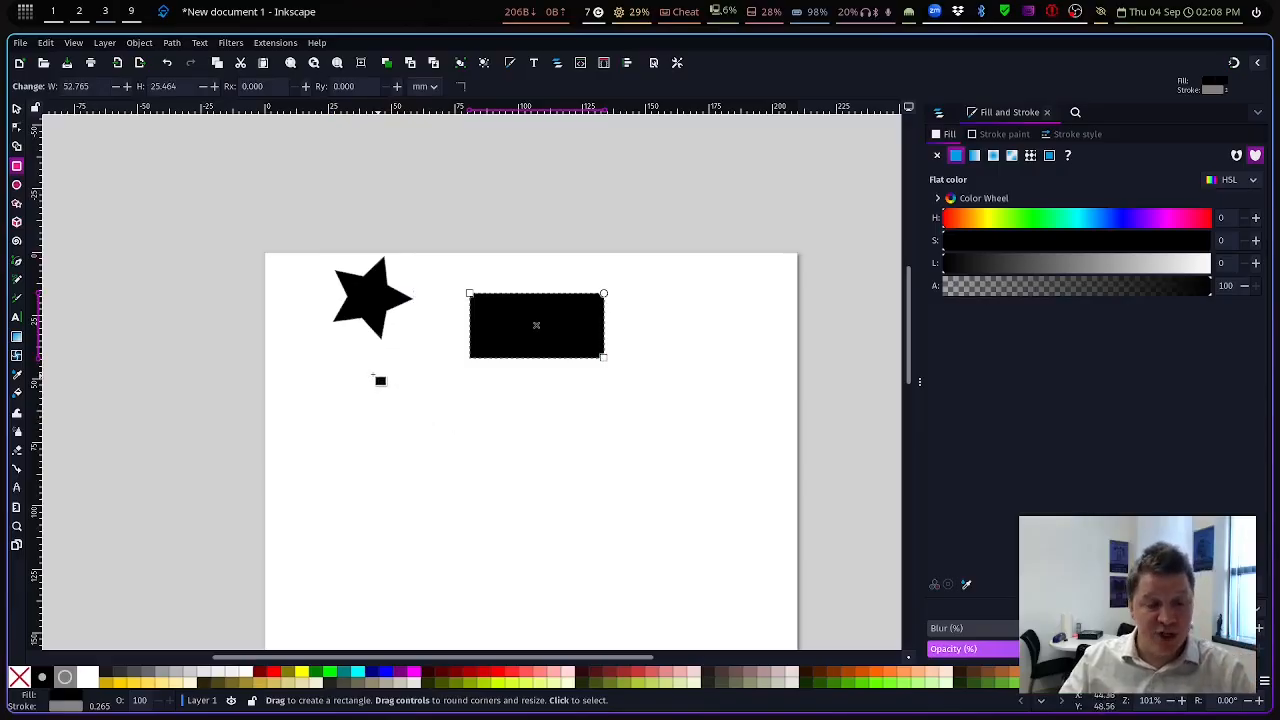
mouse_move(369, 377)
left_mouse_down()
mouse_move(389, 468)
mouse_move(516, 466)
mouse_move(516, 481)
mouse_move(486, 494)
mouse_move(449, 457)
mouse_move(470, 462)
mouse_move(443, 451)
mouse_move(460, 467)
mouse_move(528, 457)
mouse_move(618, 504)
mouse_move(672, 474)
mouse_move(768, 454)
mouse_move(562, 431)
mouse_move(472, 464)
mouse_move(483, 499)
mouse_move(485, 468)
mouse_move(414, 428)
mouse_move(812, 352)
mouse_move(762, 394)
mouse_move(520, 380)
mouse_move(405, 465)
mouse_move(438, 450)
mouse_move(450, 390)
mouse_move(394, 422)
mouse_move(420, 394)
mouse_move(398, 413)
mouse_move(412, 396)
mouse_move(386, 406)
mouse_move(587, 489)
mouse_move(445, 411)
left_mouse_up()
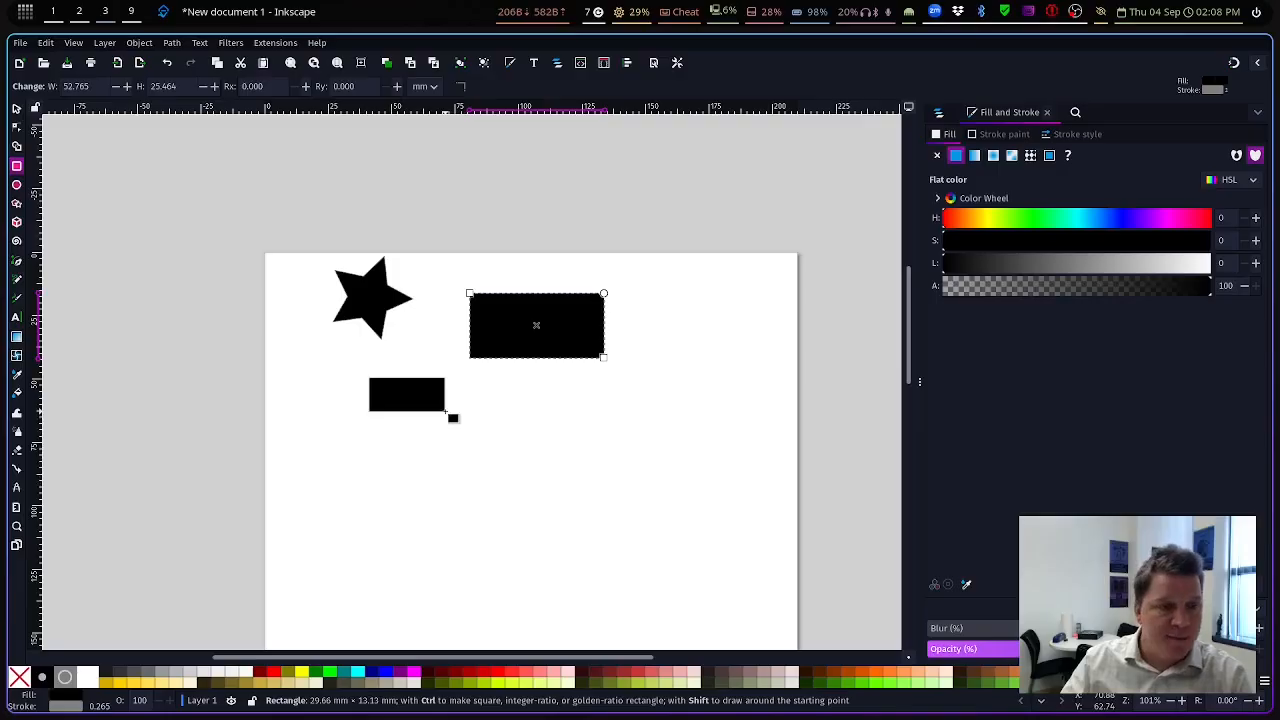
mouse_move(445, 411)
left_mouse_down()
mouse_move(390, 378)
mouse_move(403, 409)
mouse_move(432, 421)
left_mouse_up()
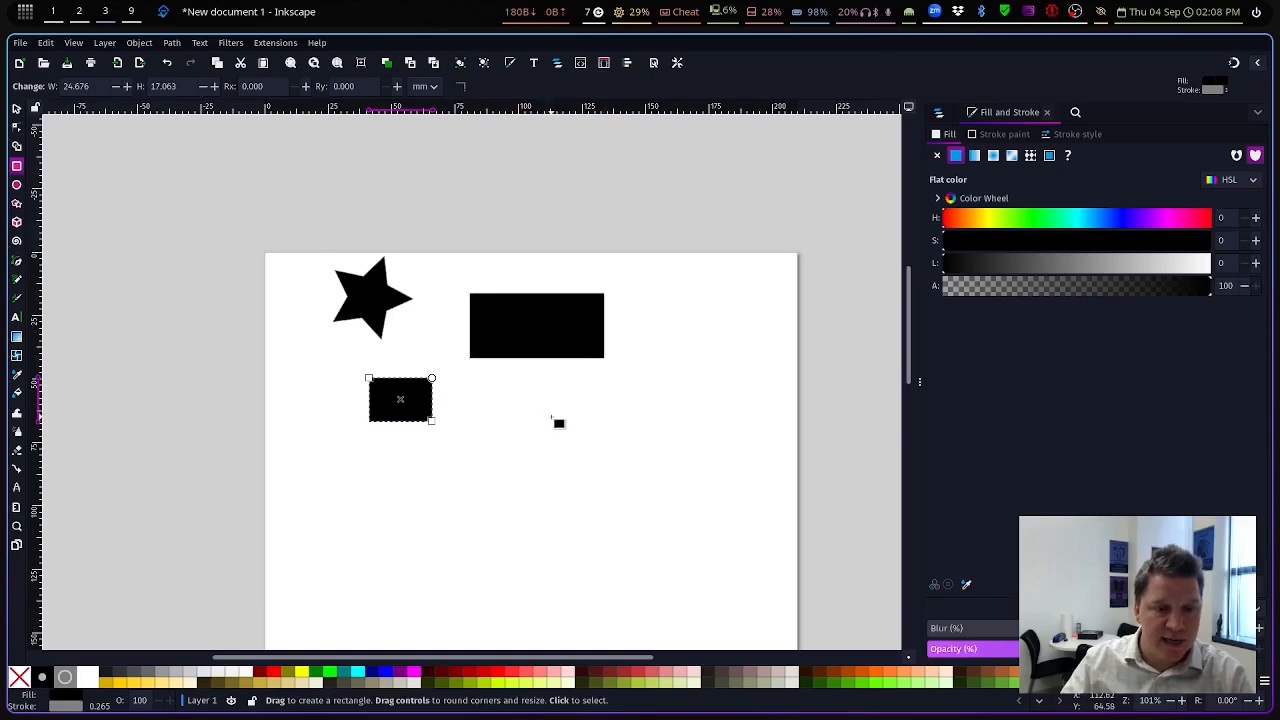
mouse_move(551, 416)
left_mouse_down()
mouse_move(689, 514)
mouse_move(606, 451)
mouse_move(653, 505)
mouse_move(578, 528)
mouse_move(606, 506)
mouse_move(611, 477)
mouse_move(593, 431)
mouse_move(622, 487)
mouse_move(573, 437)
mouse_move(596, 459)
left_mouse_up()
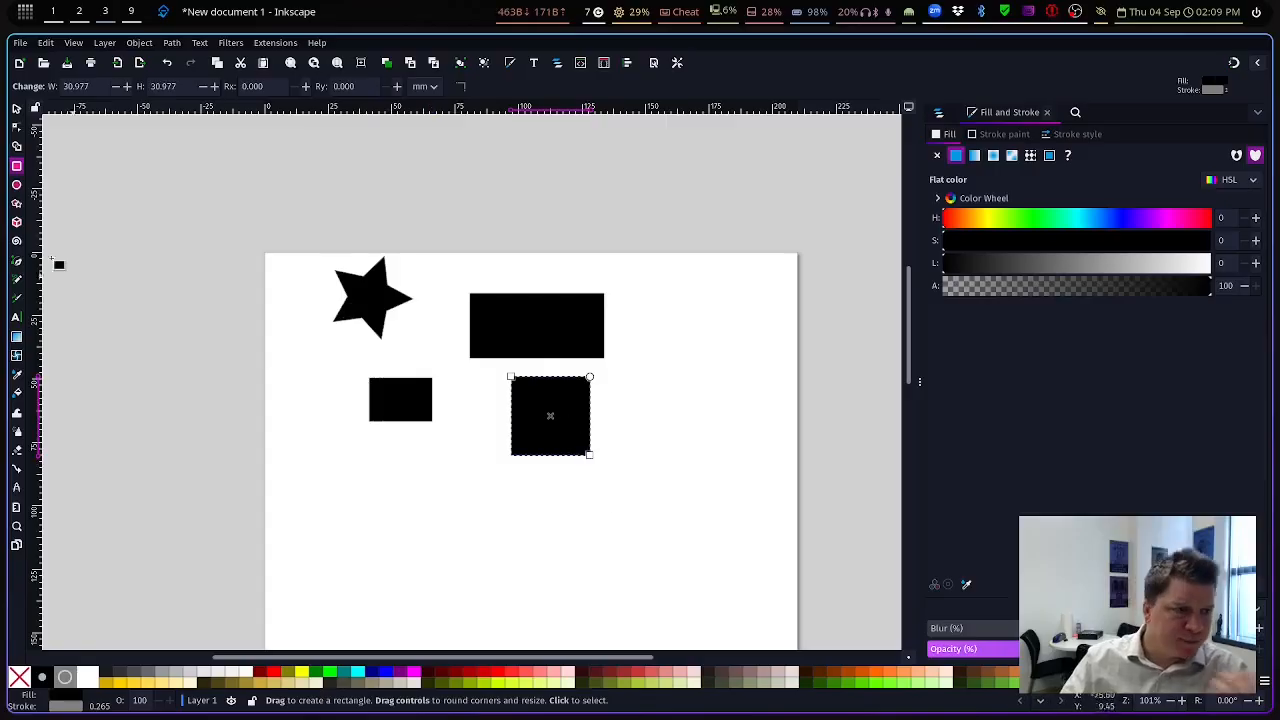
- Draw a wide ellipse with radii about 23 and 13 mm, five smaller ellipses around the shapes, and two ellipses overlapping the rectangle and square
left_click(16, 184)
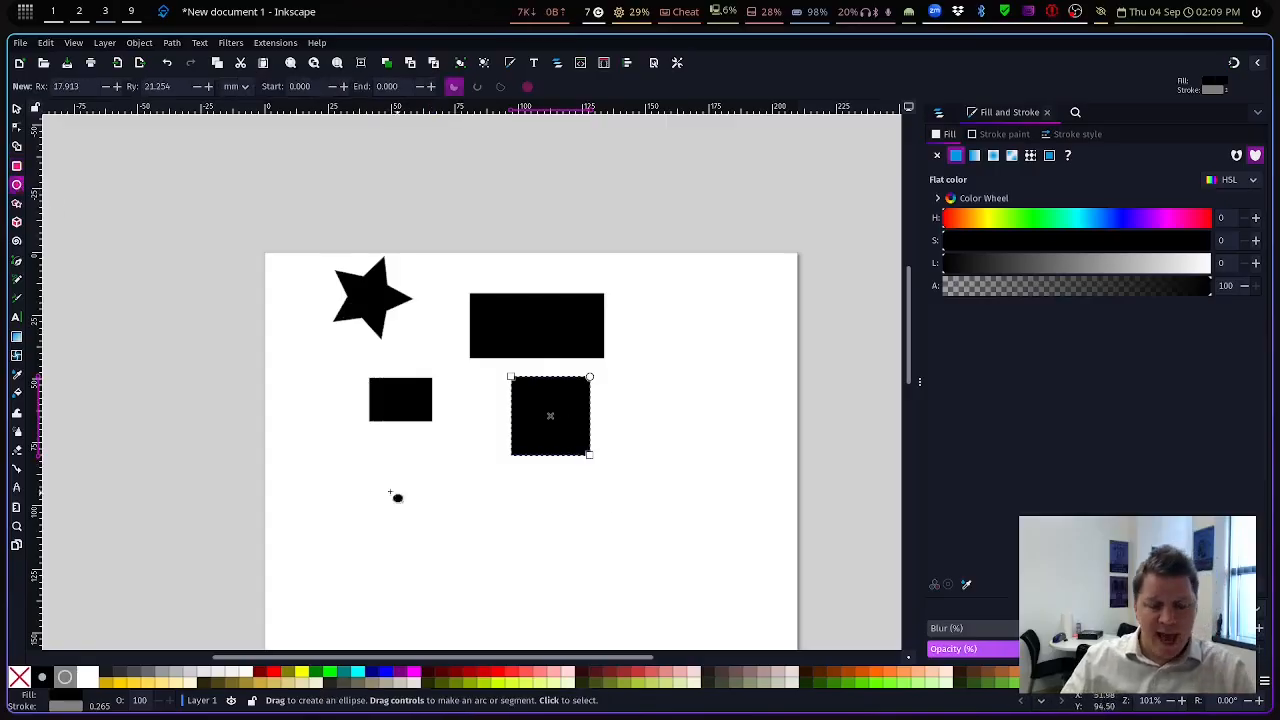
left_click_drag(366, 474, 431, 511)
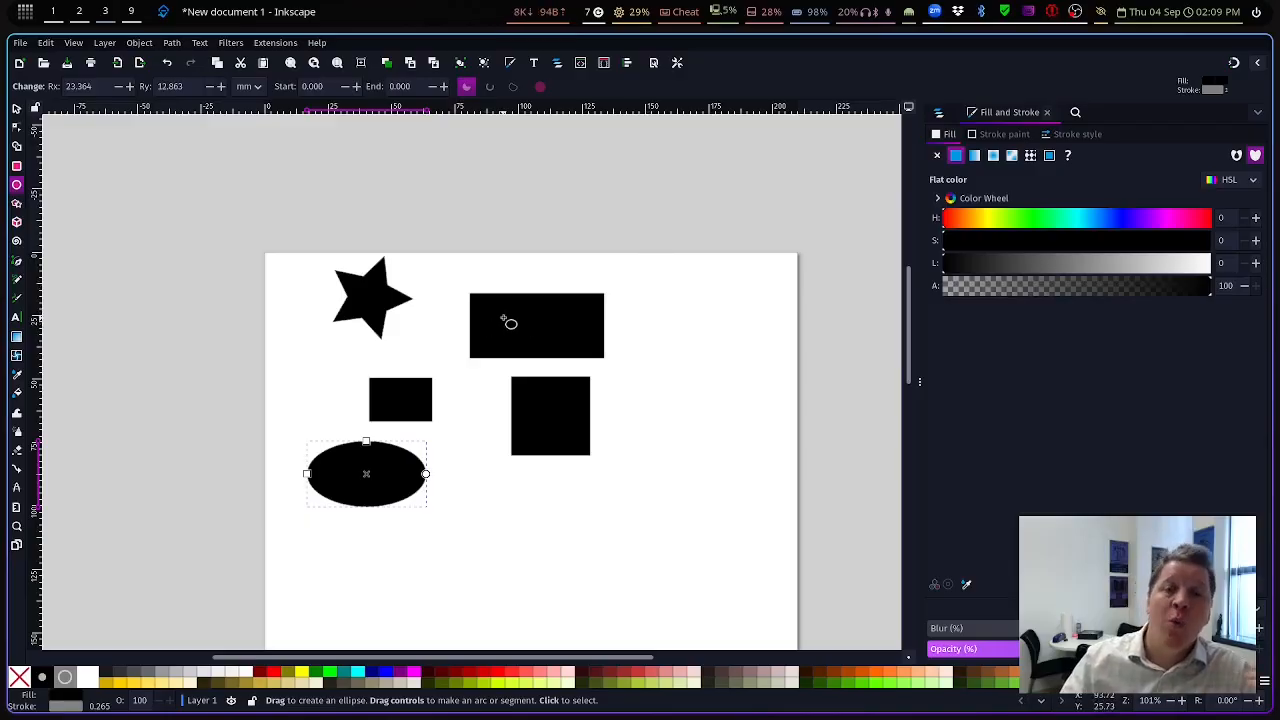
left_click_drag(643, 306, 705, 369)
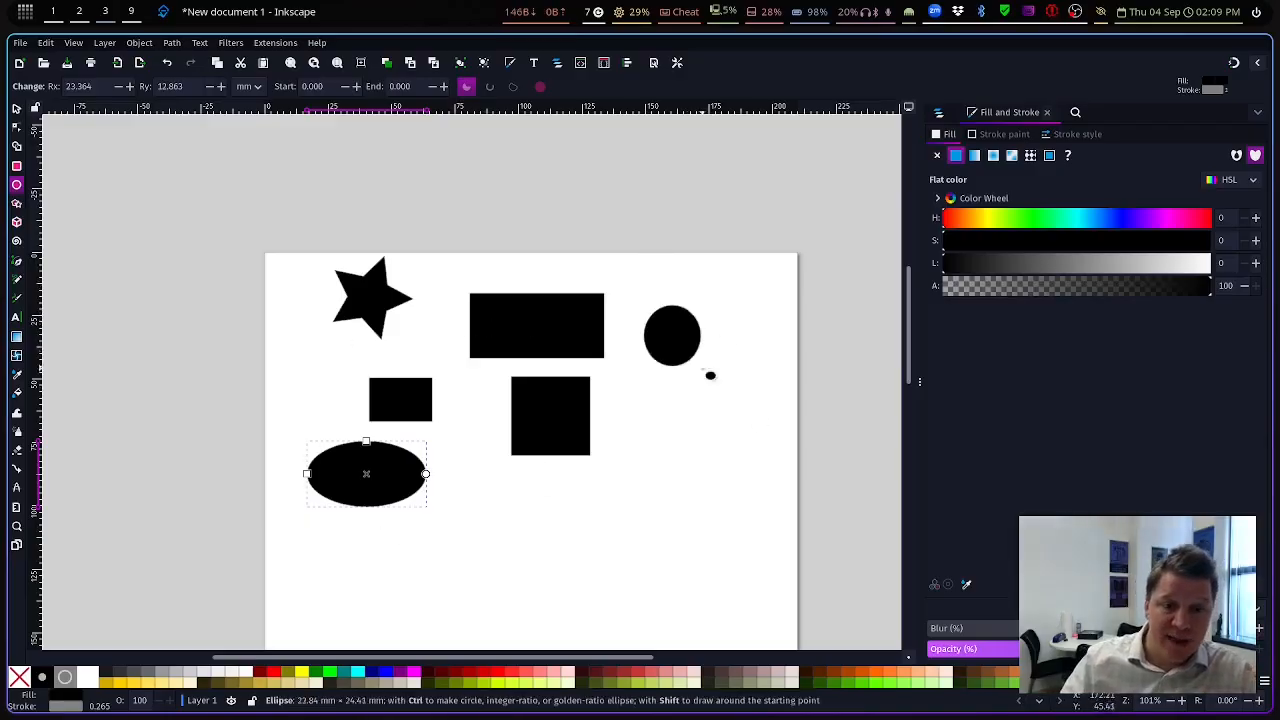
left_click_drag(660, 407, 701, 467)
left_click_drag(596, 480, 609, 527)
left_click_drag(516, 510, 574, 524)
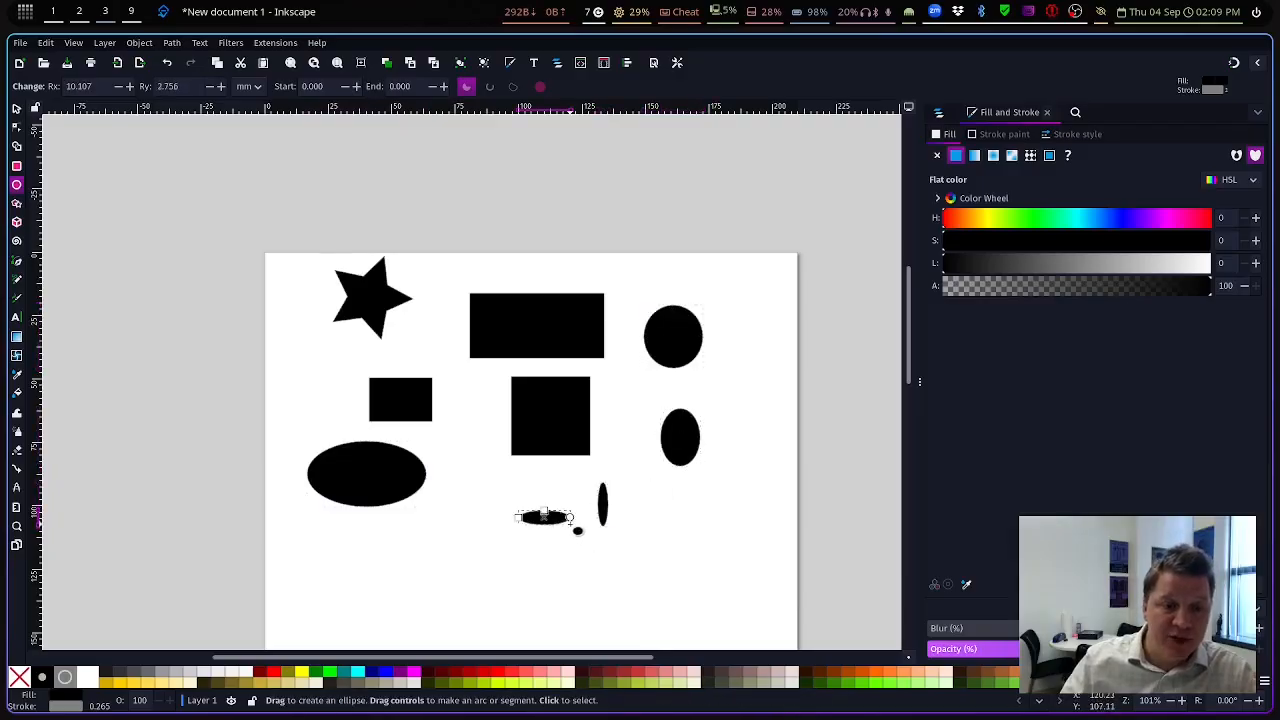
left_click_drag(471, 461, 476, 519)
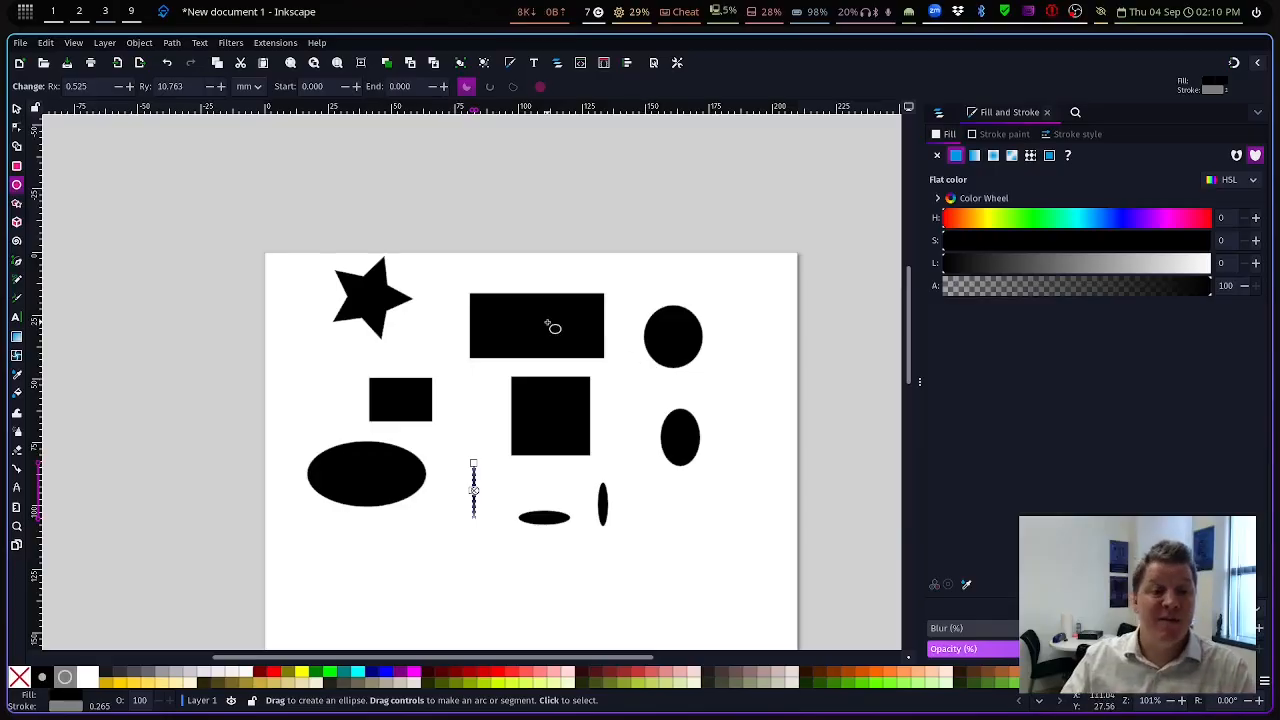
left_click_drag(566, 366, 586, 406)
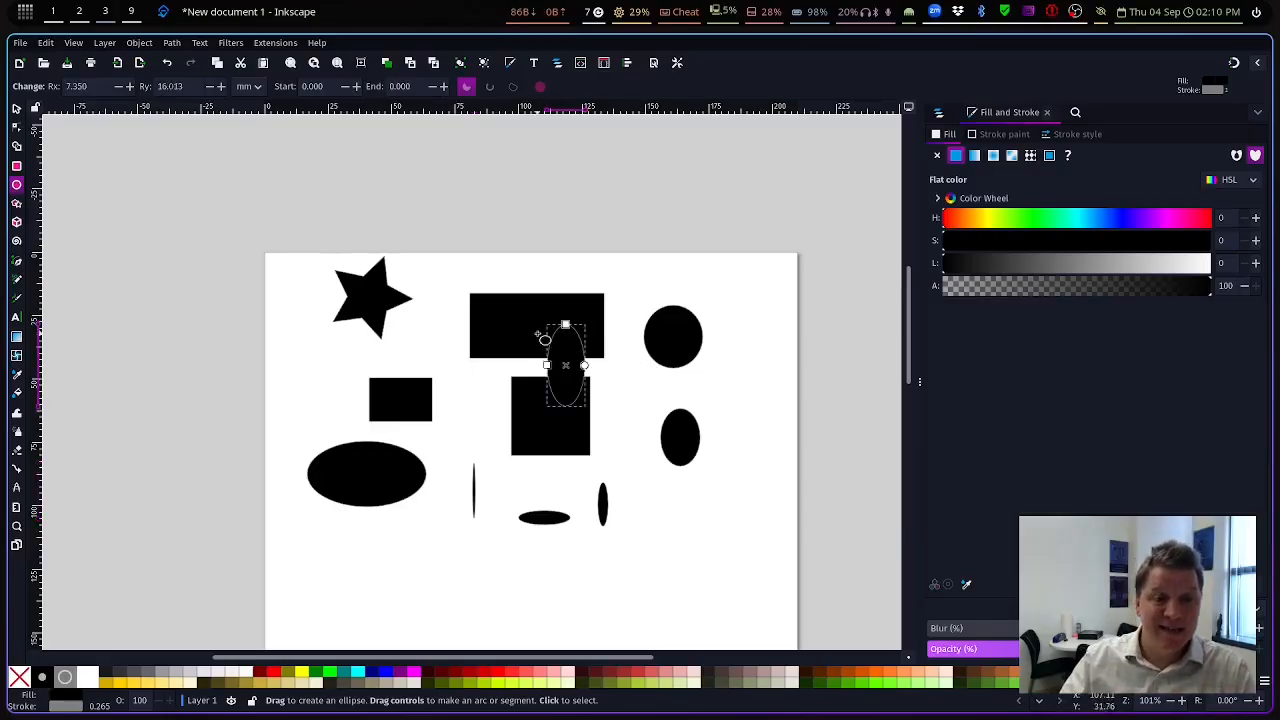
left_click_drag(514, 330, 555, 282)
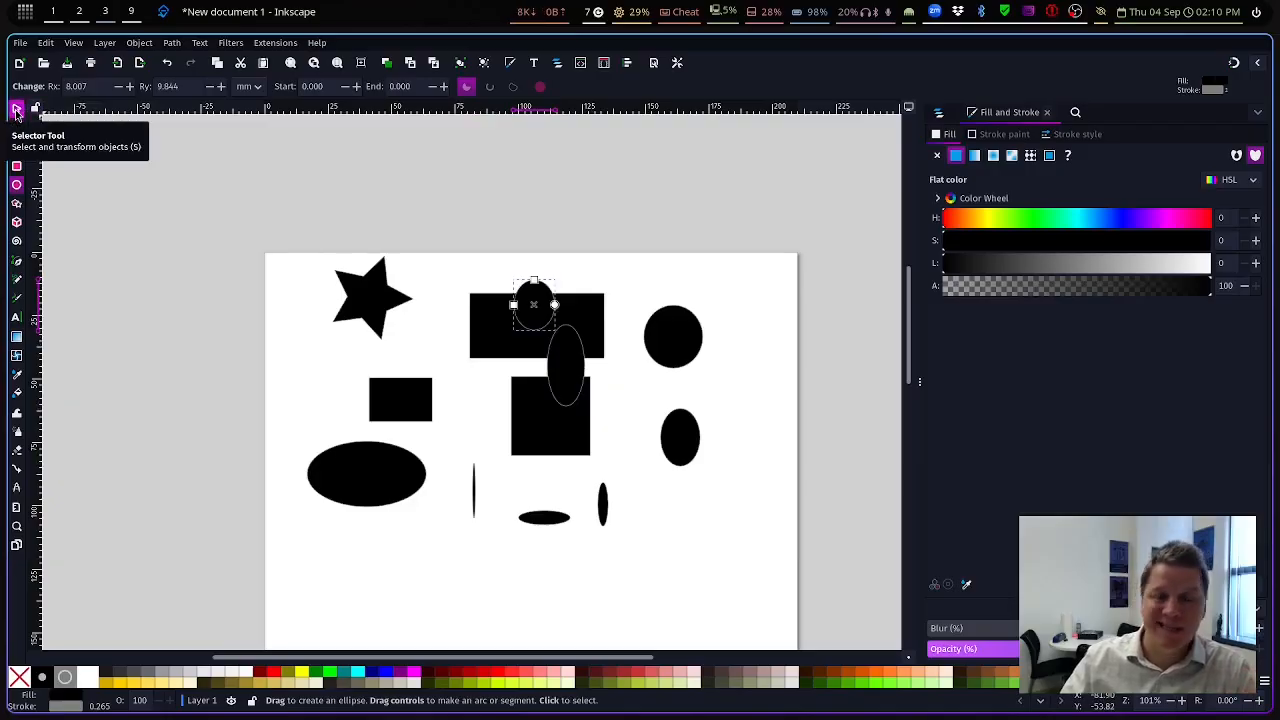
- Move the ellipse on the wide rectangle's top edge to the page's upper-right corner and enlarge it to about 39 × 29 mm
left_click(16, 112)
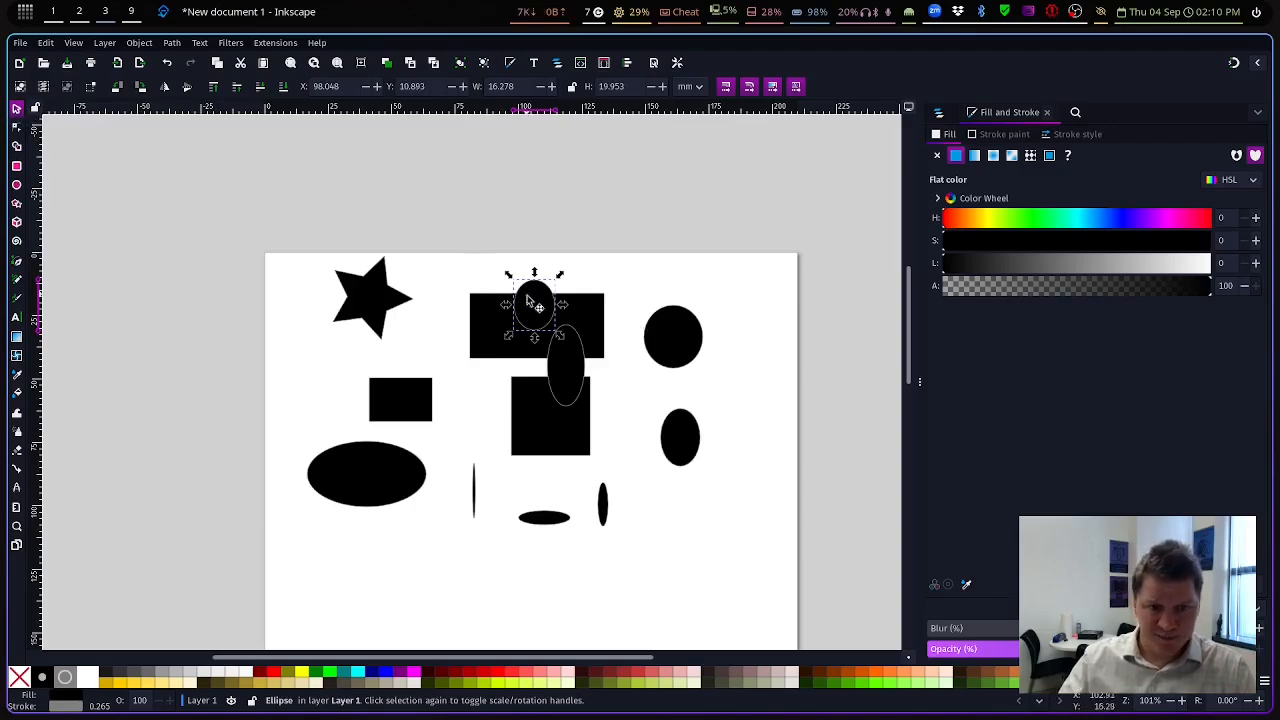
left_click_drag(534, 318, 856, 363)
left_click_drag(805, 316, 745, 270)
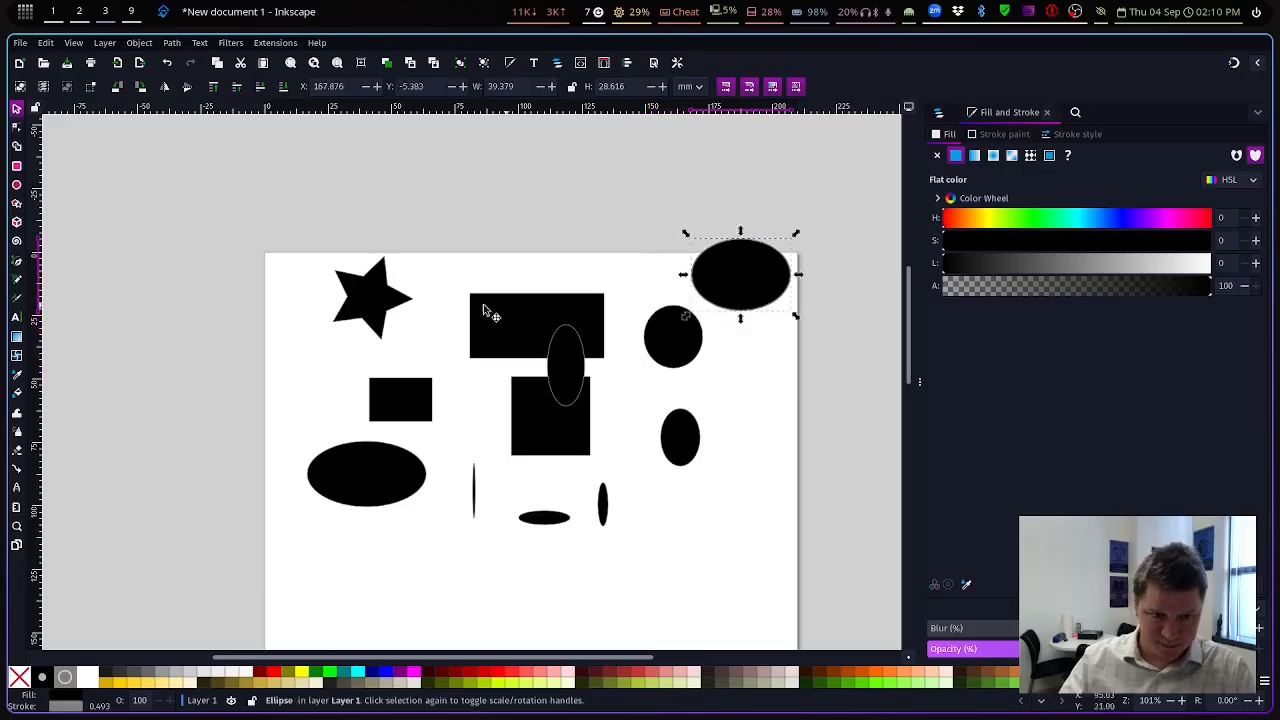
- Move the star slightly down, and move the wide rectangle up and left across the page's top edge
left_click(515, 318)
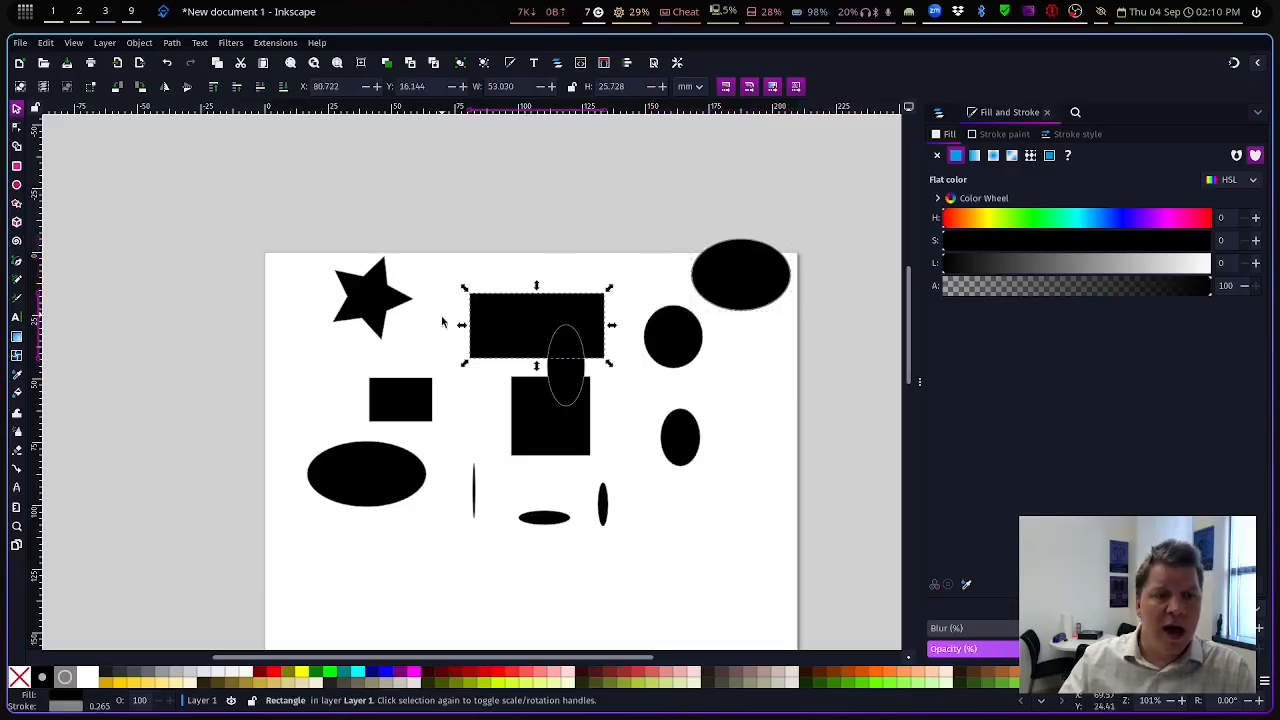
left_click_drag(391, 307, 394, 334)
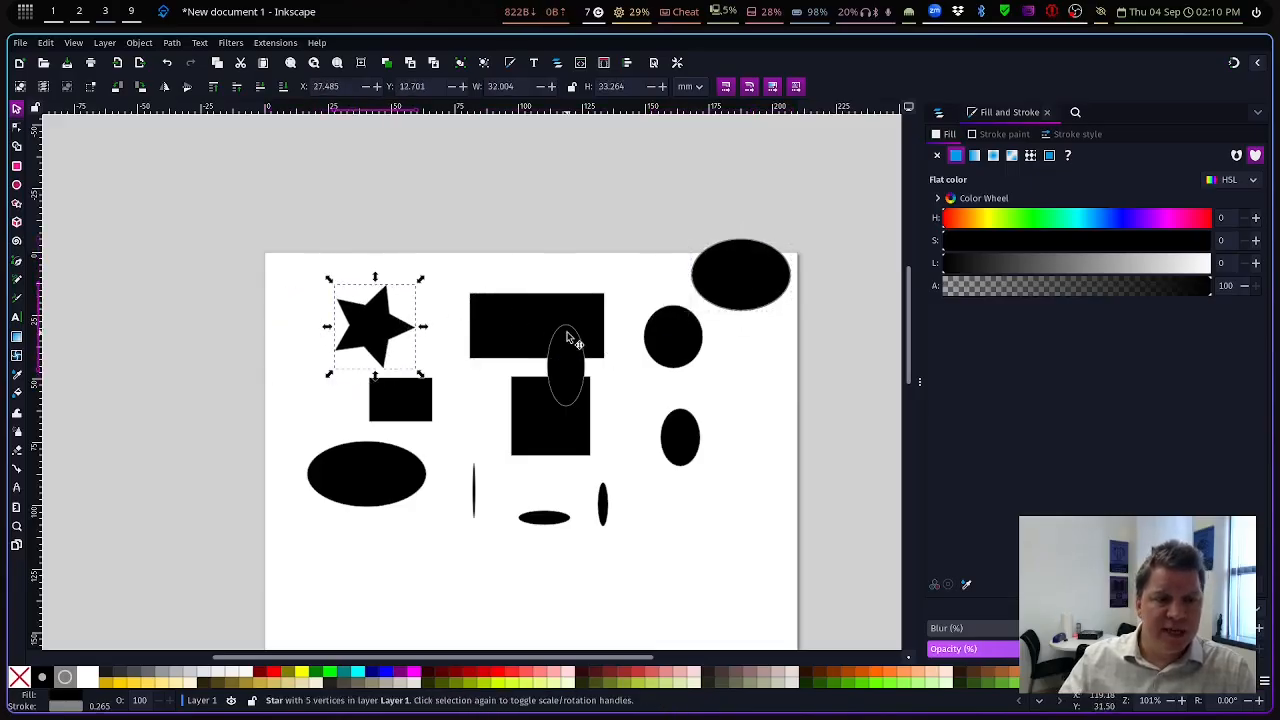
left_click_drag(527, 334, 469, 284)
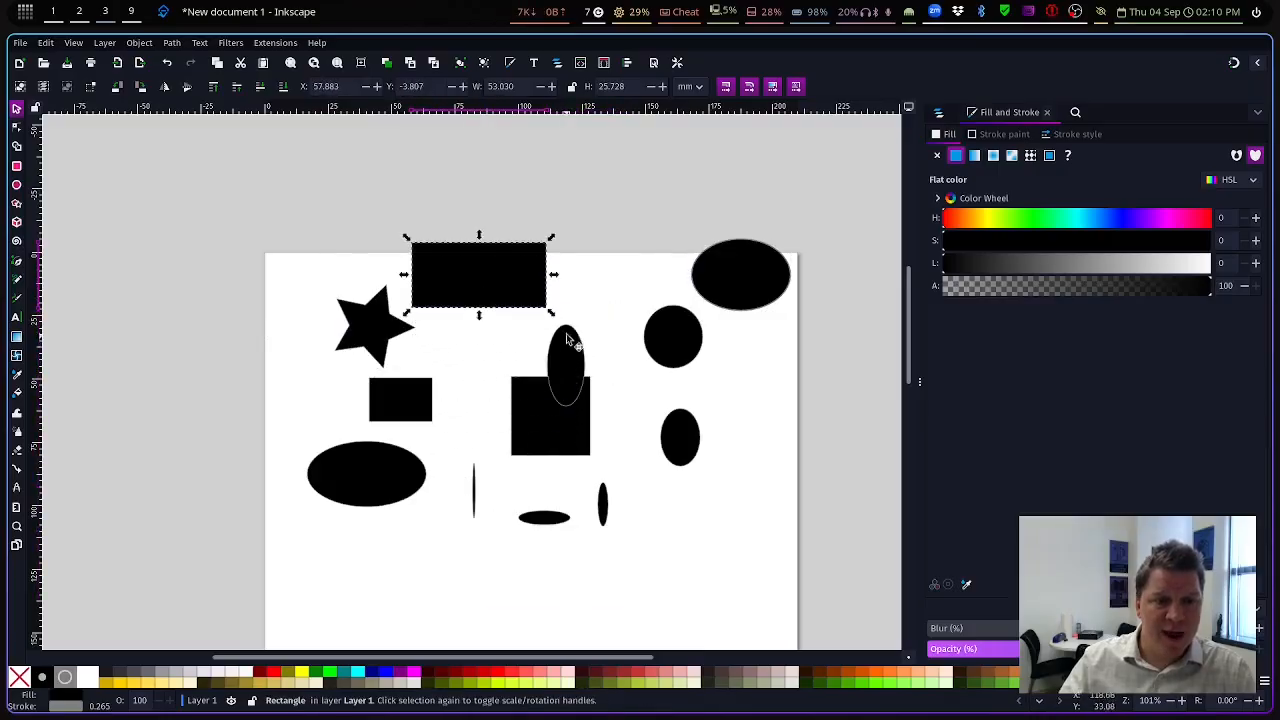
- Select the star and wide rectangle together and scale them down to about 63 × 40 mm overall
left_click_drag(311, 197, 588, 384)
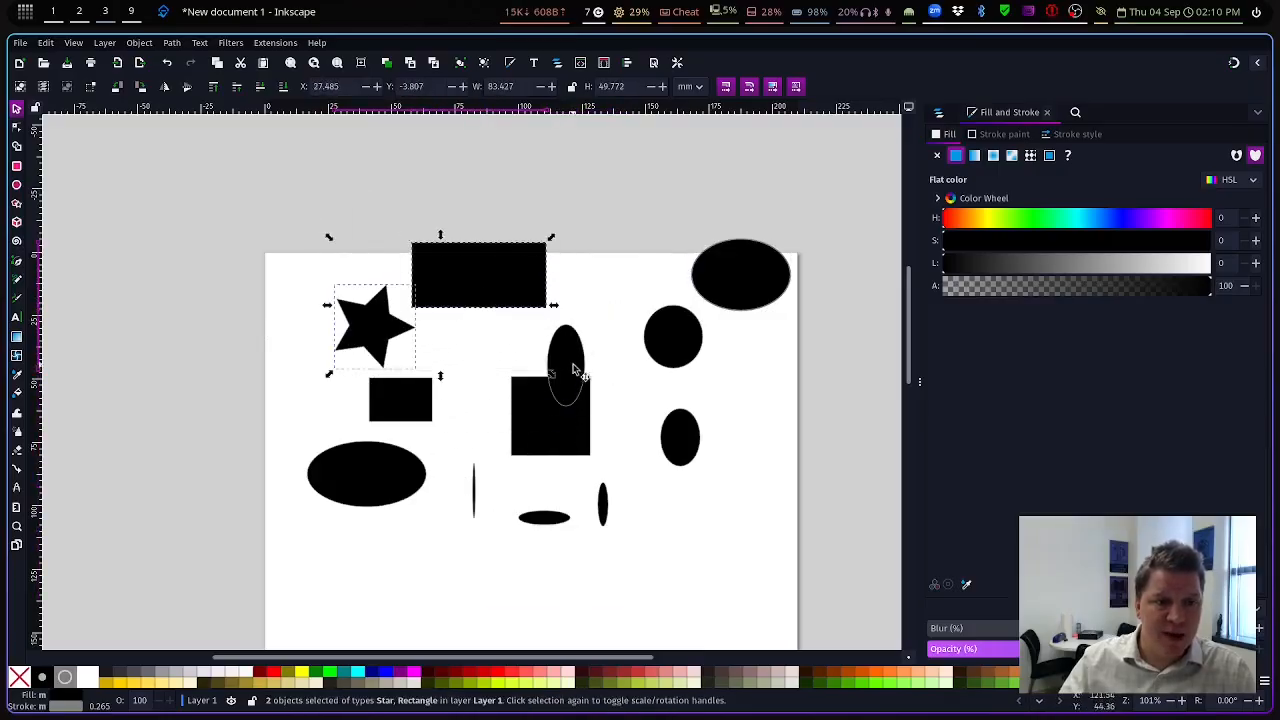
left_click_drag(555, 318, 414, 256)
left_click_drag(549, 248, 510, 258)
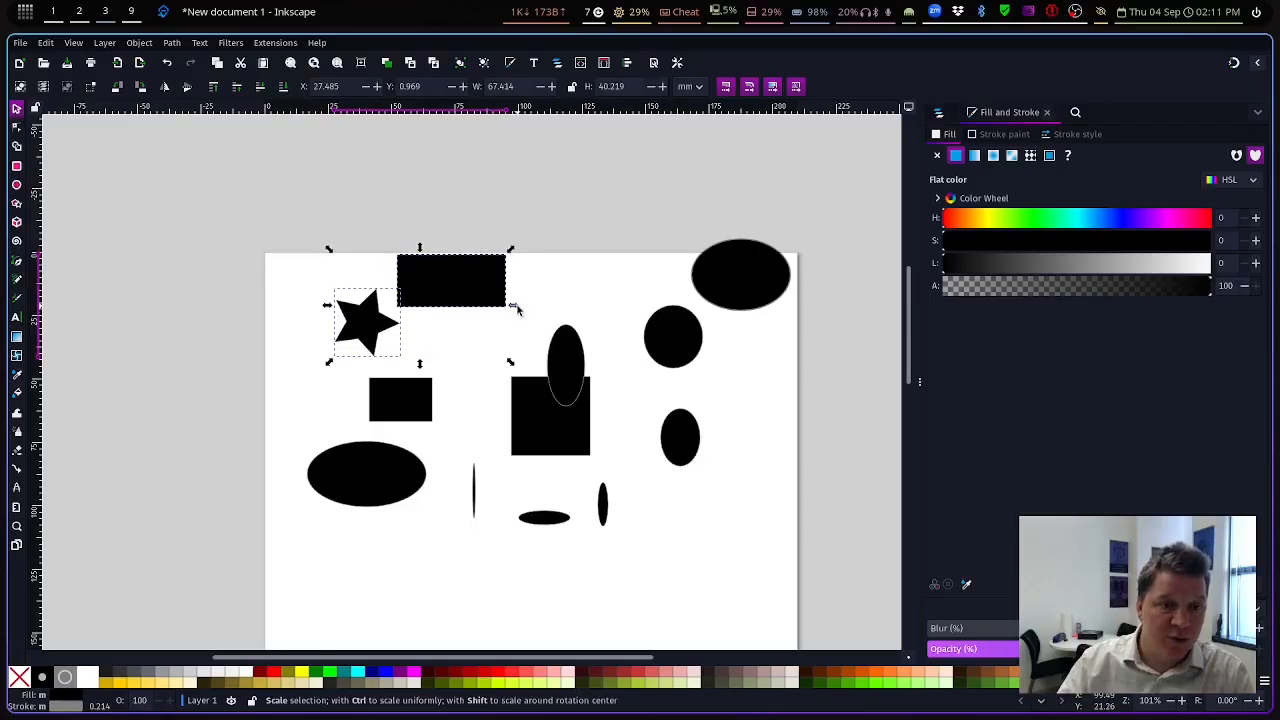
mouse_move(517, 310)
left_mouse_down()
mouse_move(569, 301)
mouse_move(481, 305)
mouse_move(572, 296)
mouse_move(543, 290)
mouse_move(580, 303)
mouse_move(508, 306)
left_mouse_up()
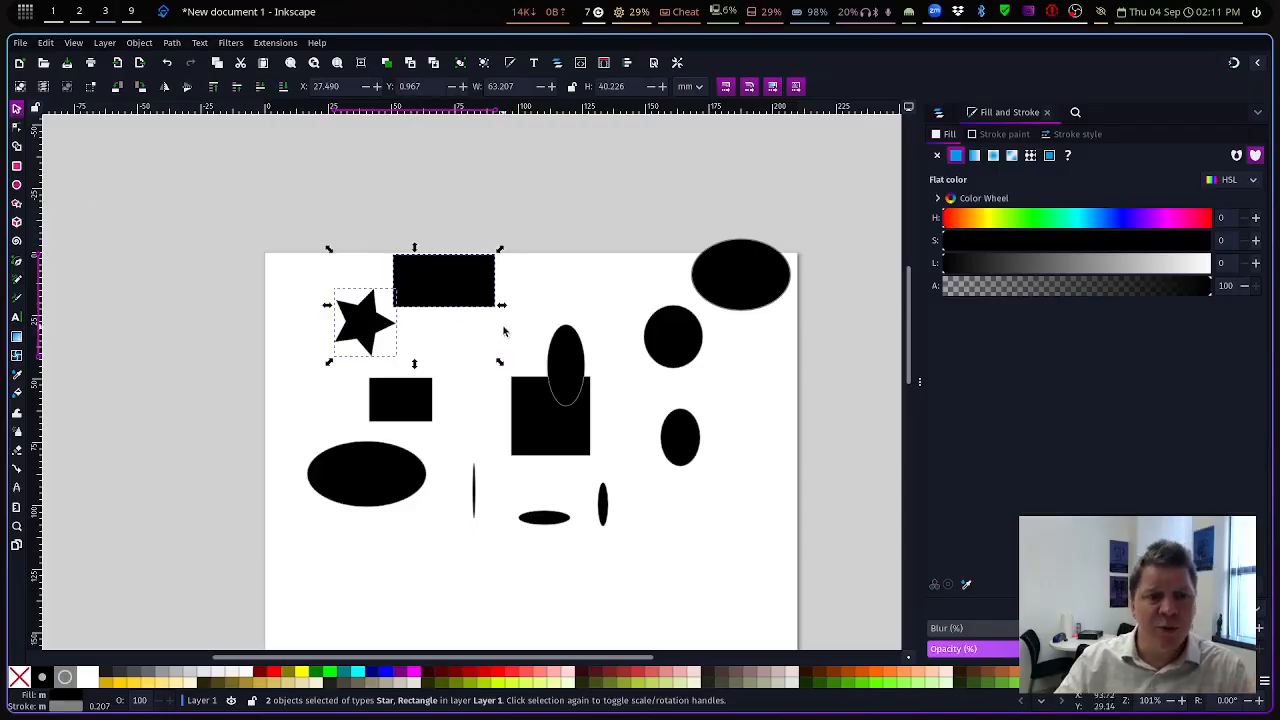
- Move the star up and left to about X 14, Y 10 mm, and rotate it so one point faces straight down
left_click(480, 360)
left_click(368, 325)
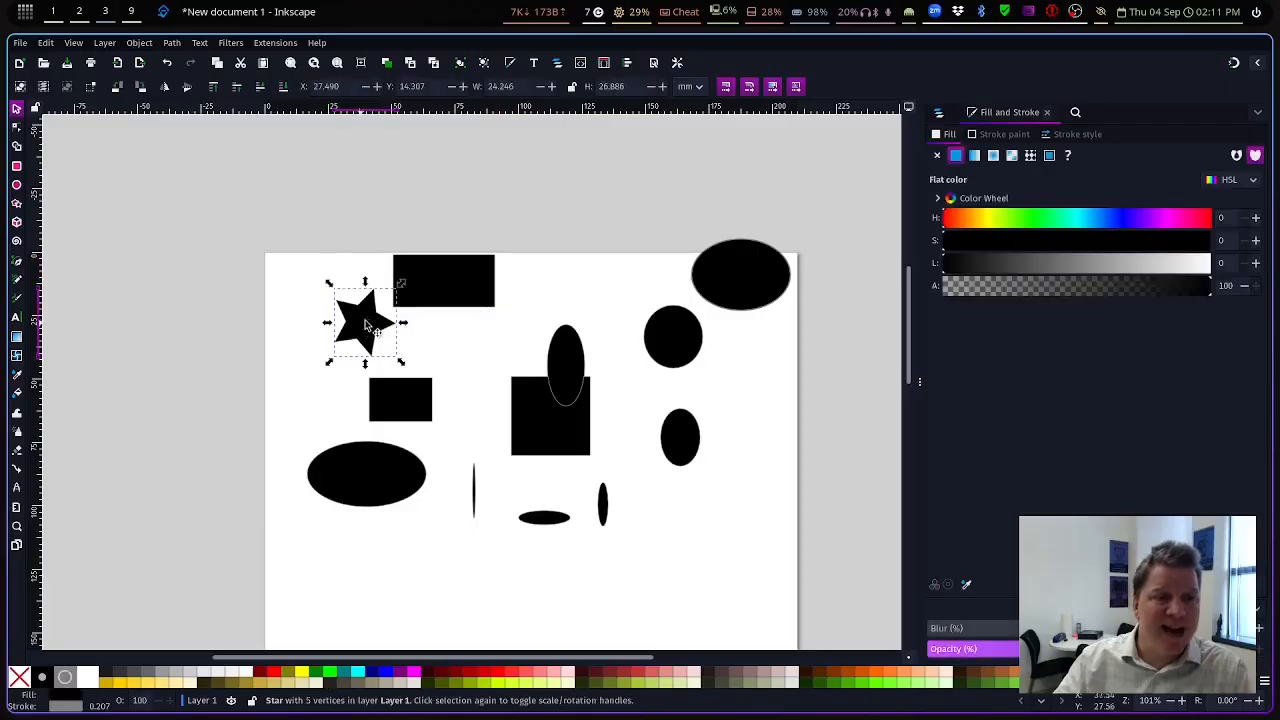
left_click_drag(368, 325, 334, 315)
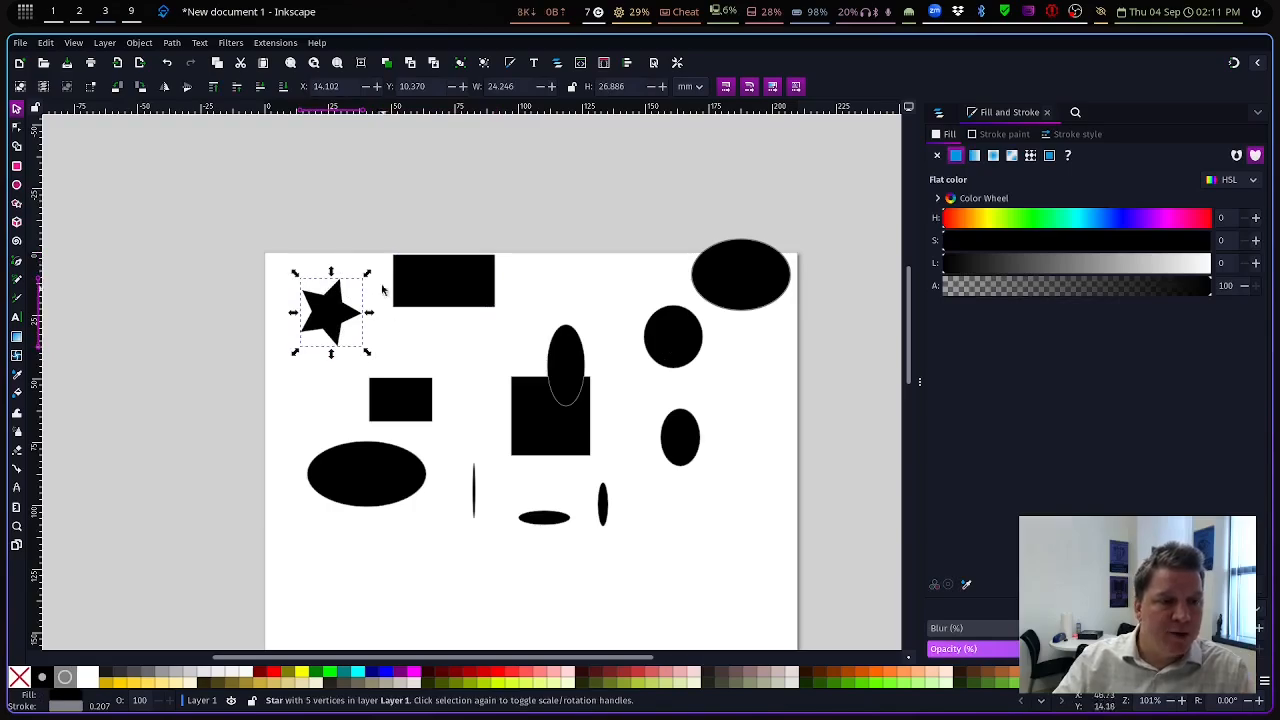
left_click(330, 315)
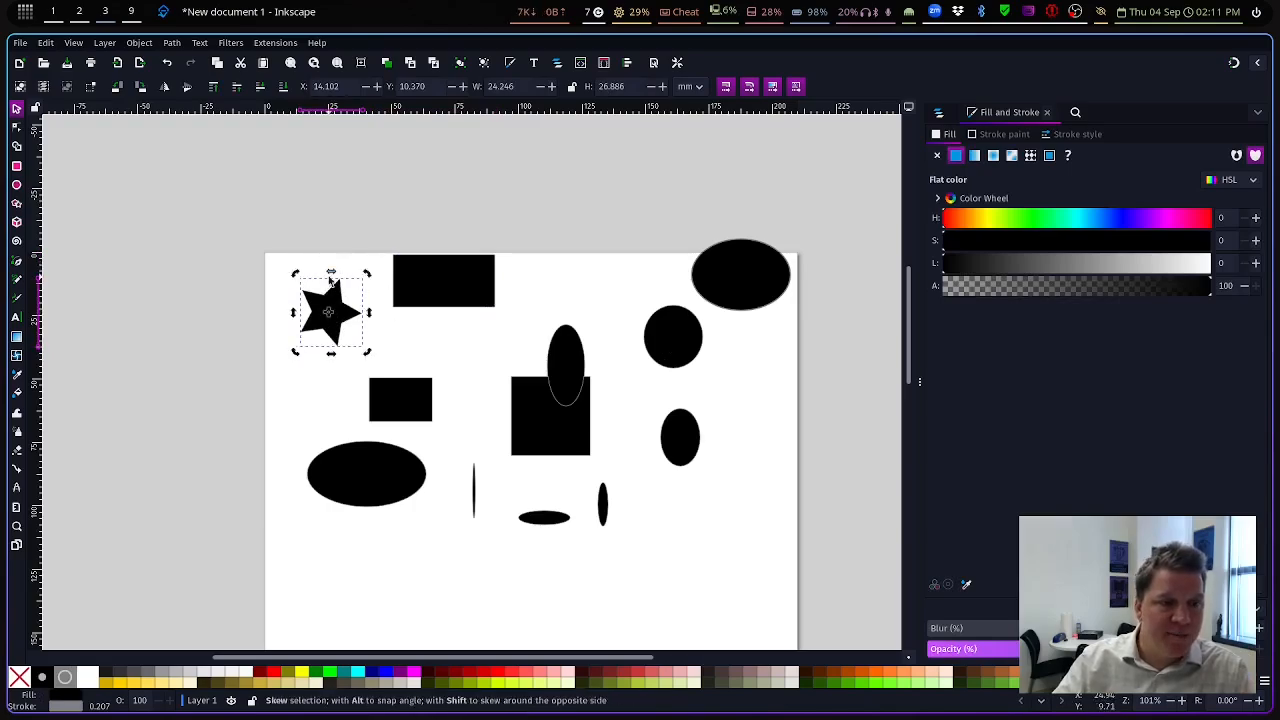
left_click_drag(335, 277, 372, 297)
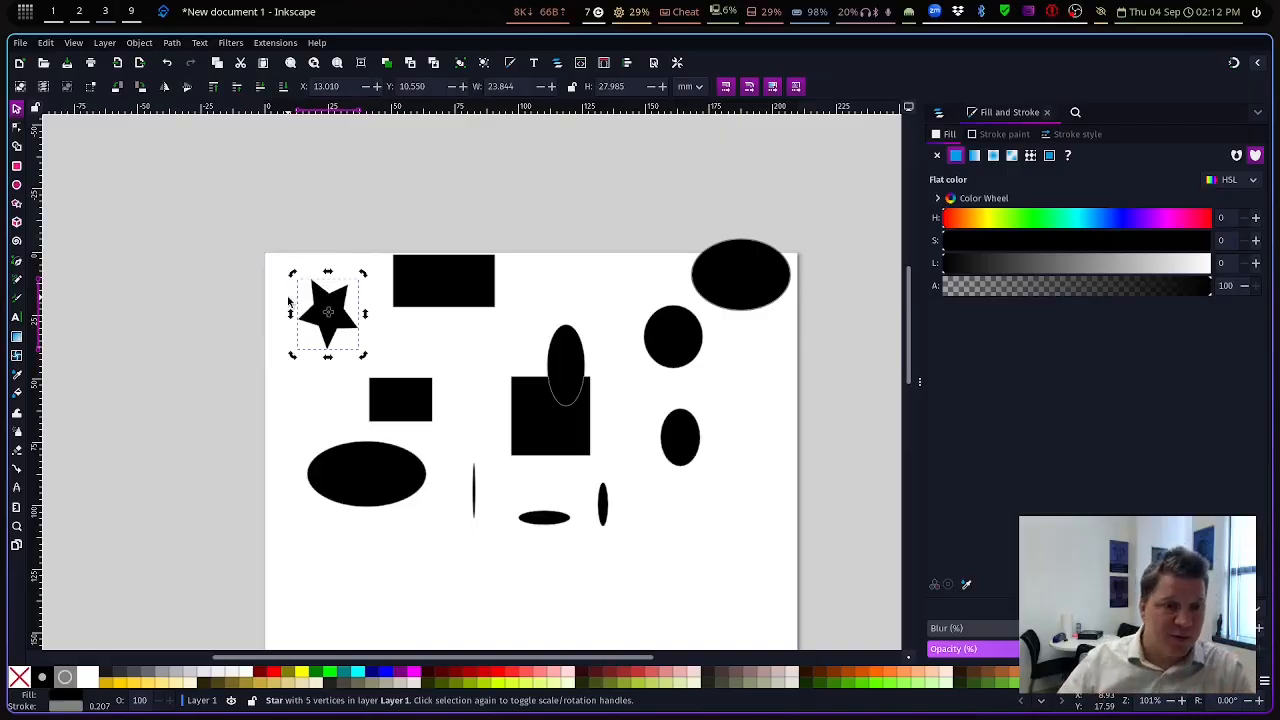
left_click(279, 218)
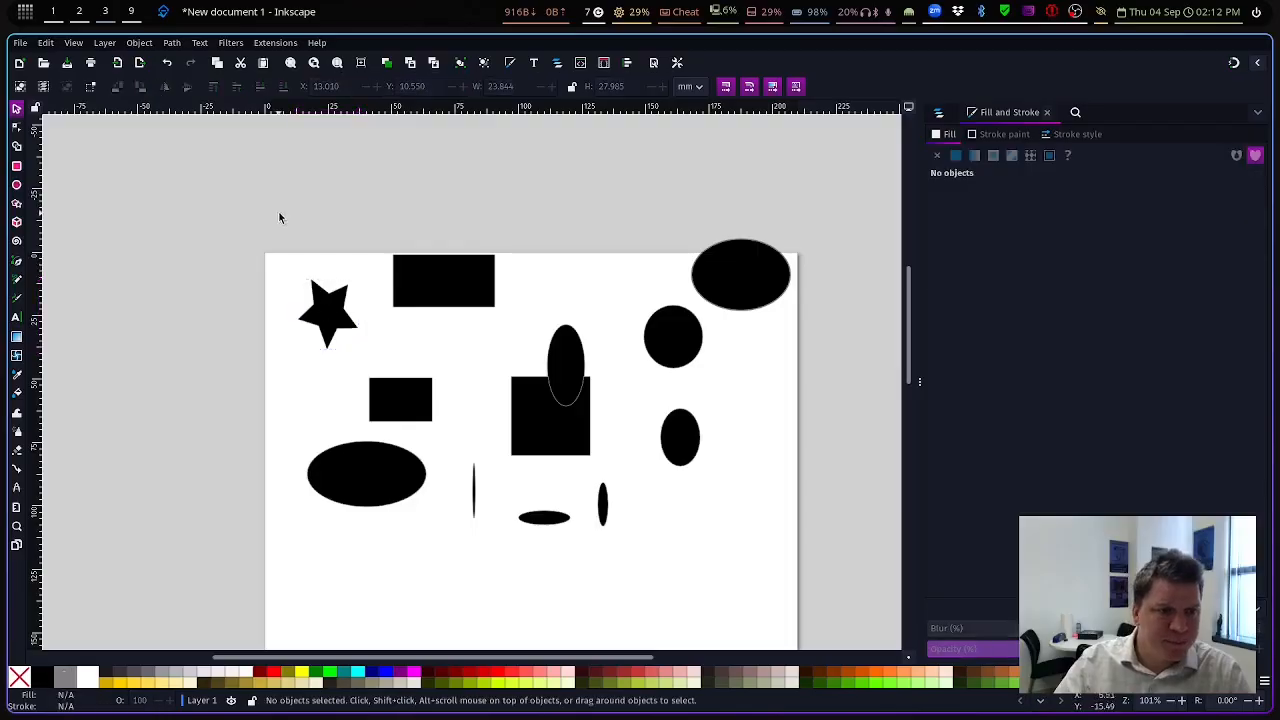
- Select the star and wide rectangle together with a selection box around both, and clear the selection
left_click_drag(247, 220, 526, 364)
left_click_drag(212, 172, 522, 369)
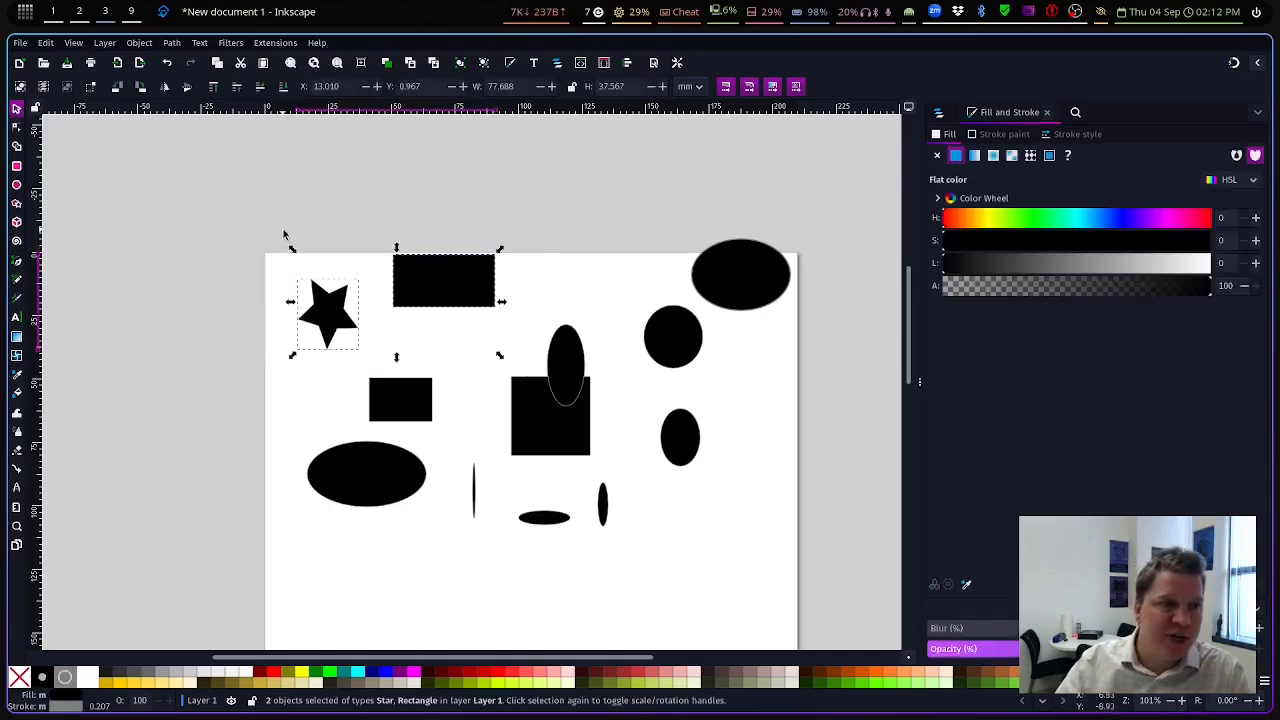
left_click(497, 287)
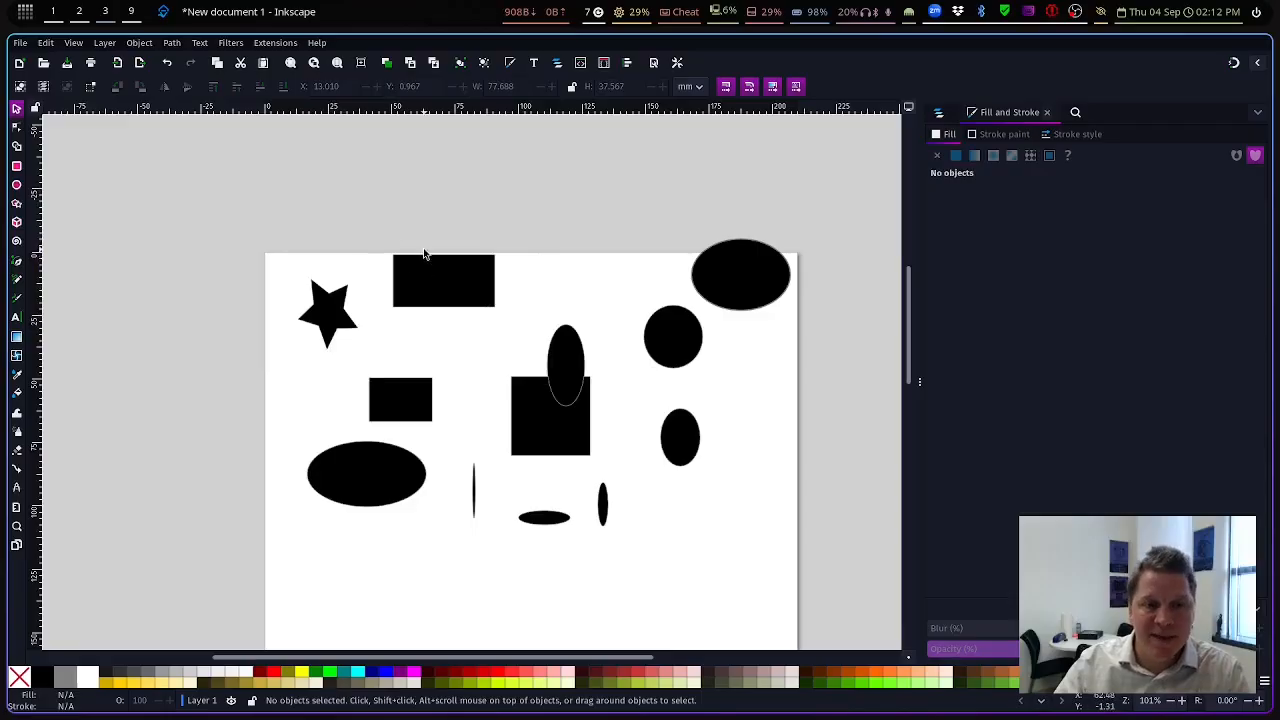